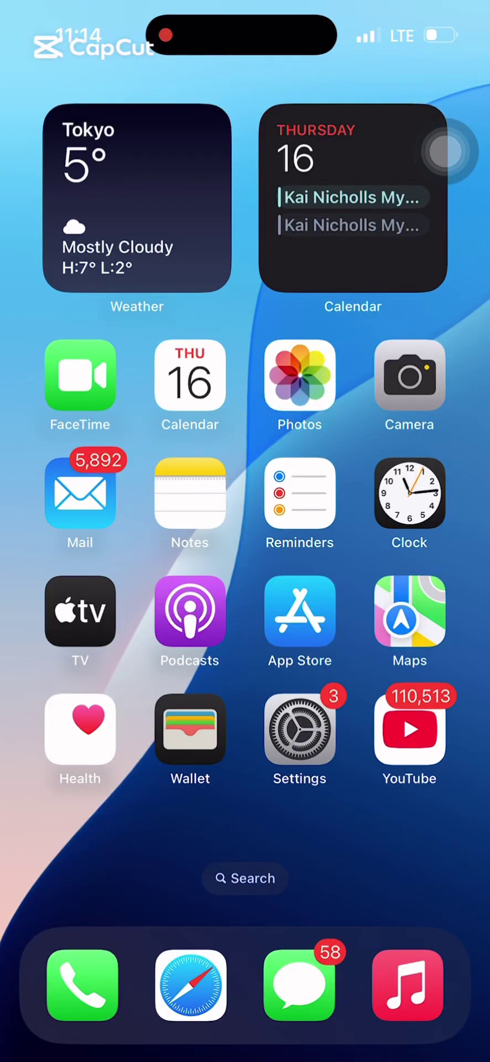
Launch Royal Q from a Spotlight search for 'roy'
type("roy")
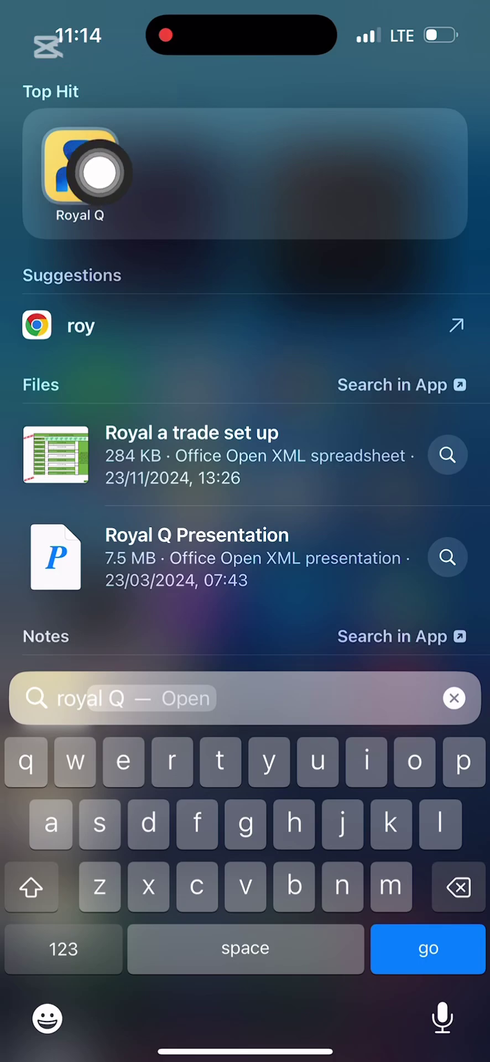
left_click(99, 173)
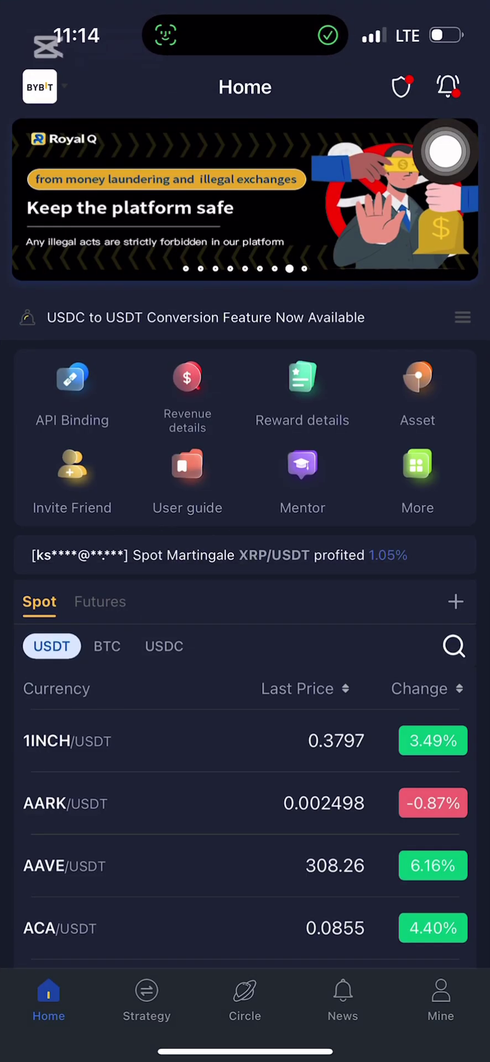
mouse_move(445, 151)
left_mouse_down()
mouse_move(465, 322)
mouse_move(454, 415)
mouse_move(429, 436)
mouse_move(54, 415)
mouse_move(83, 400)
mouse_move(468, 324)
left_mouse_up()
Review API Binding, confirming Binance, HTX, Bybit and OKX are linked
left_click(72, 382)
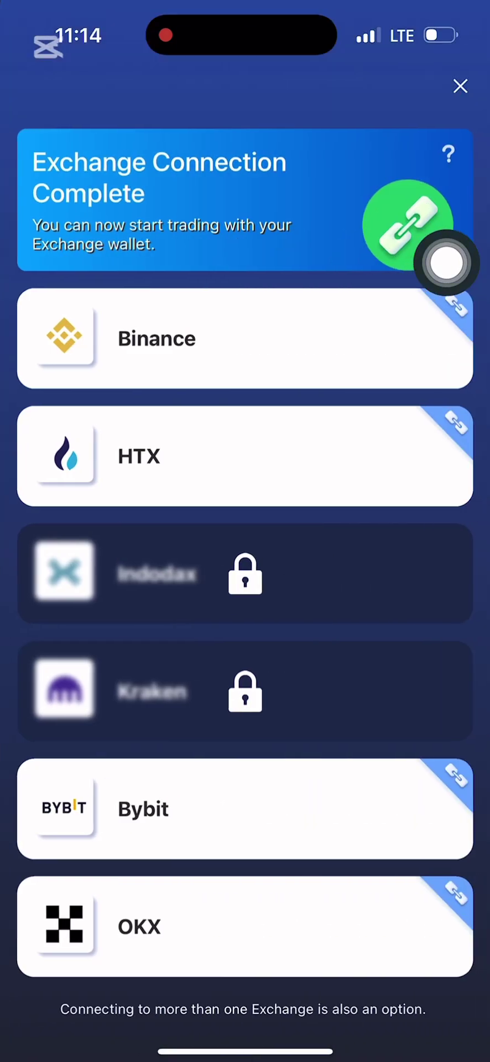
scroll(245, 531, "down", 5)
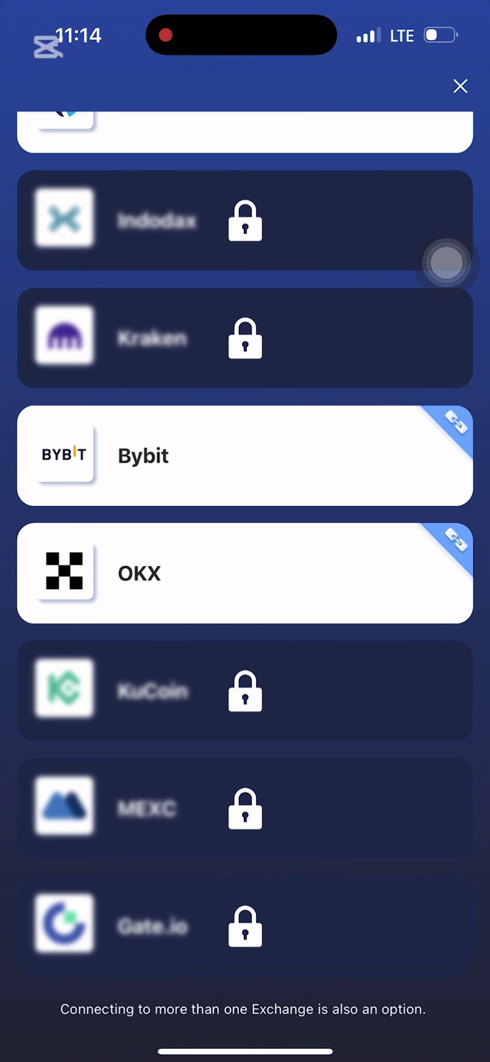
scroll(245, 553, "up", 5)
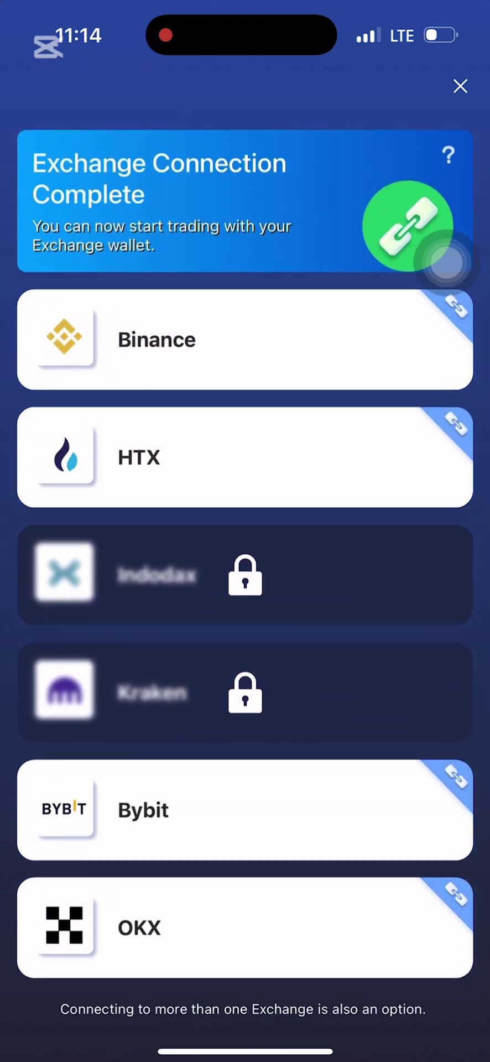
scroll(447, 264, "down", 5)
scroll(447, 263, "up", 5)
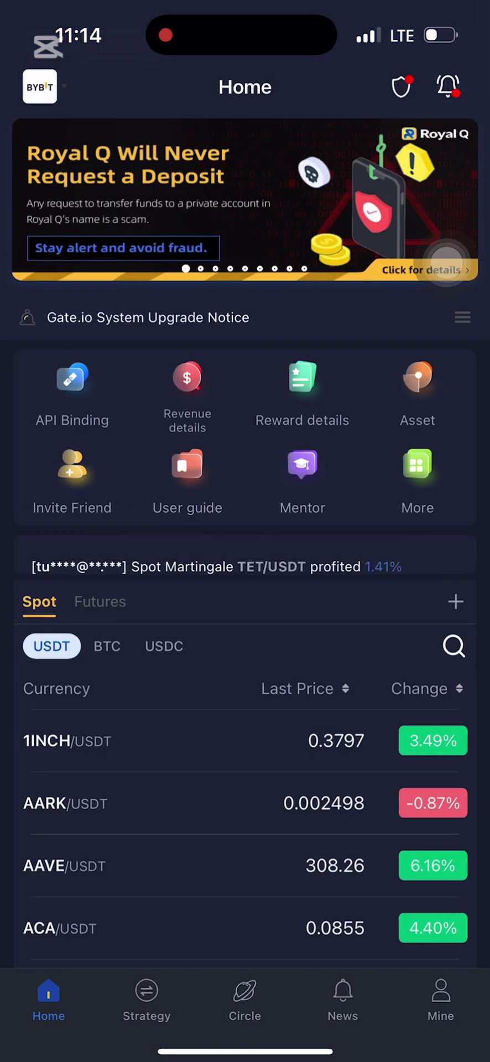
Check the account's 30.82 USDT asset total from the Mine profile
left_click(441, 999)
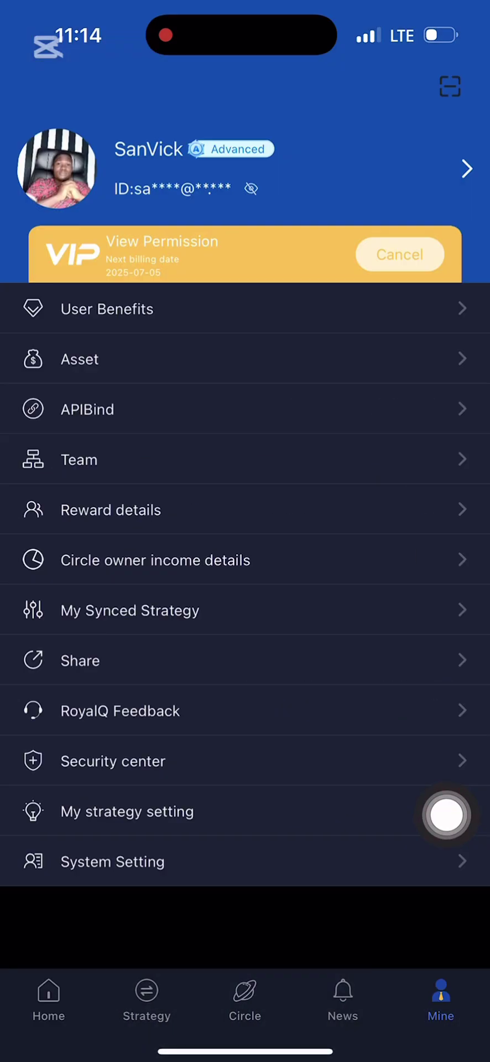
left_click(80, 359)
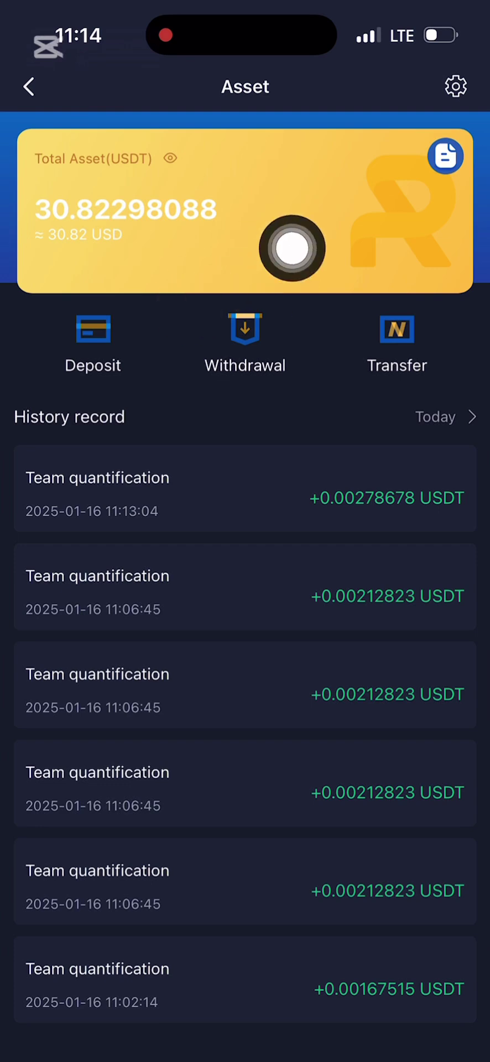
left_click_drag(260, 286, 40, 230)
left_click(29, 86)
Return Home and recheck the linked exchange list under API Binding
left_click(48, 1004)
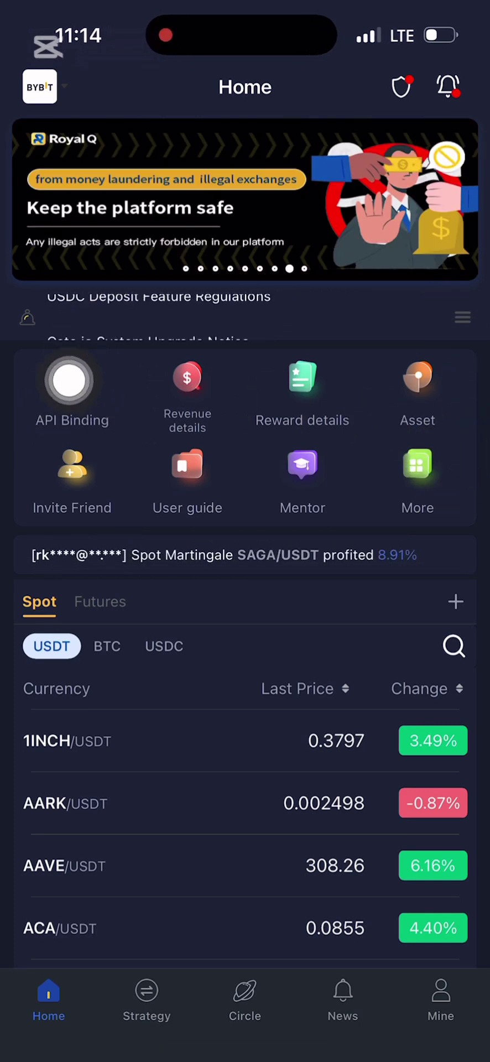
left_click(96, 380)
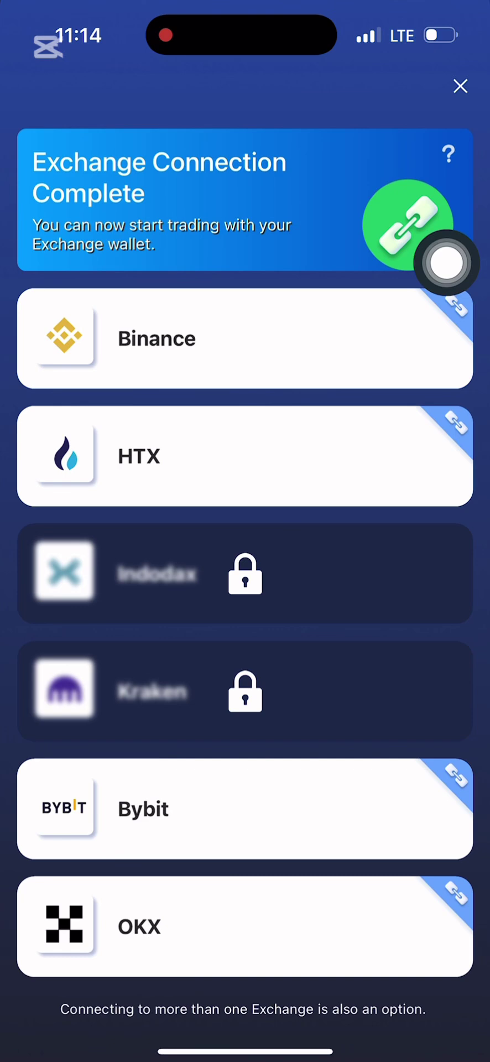
scroll(246, 554, "down", 5)
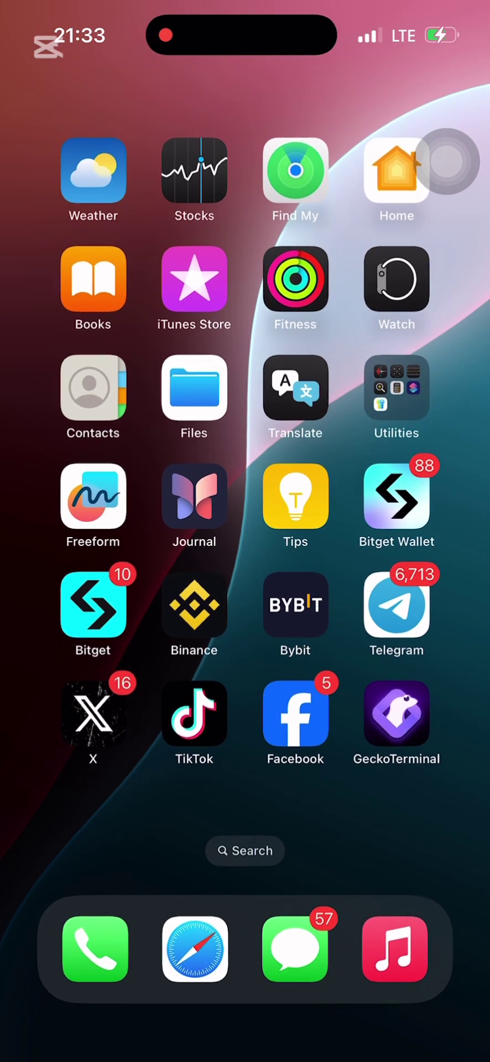
Switch to Bybit and reach its API Management page by searching 'api'
left_click_drag(245, 1051, 245, 719)
left_click(245, 520)
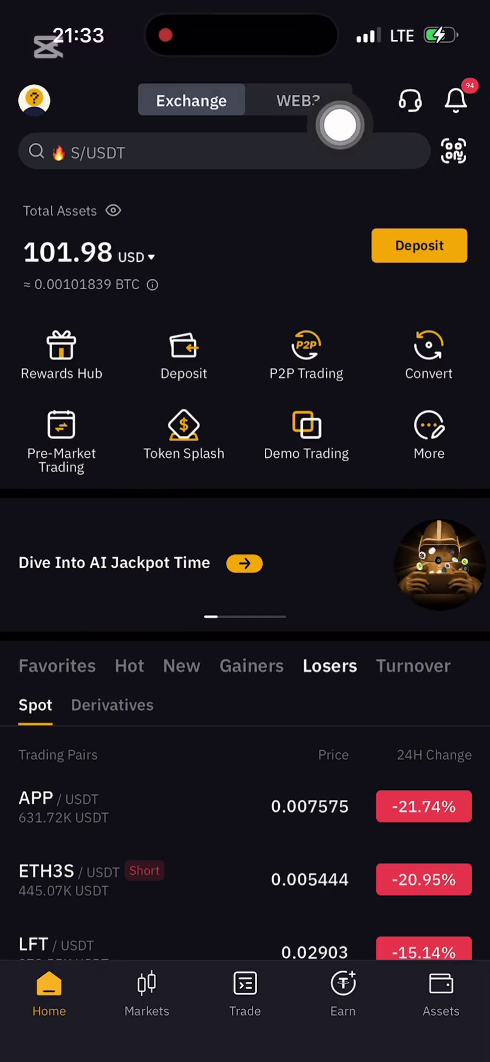
left_click(387, 153)
type("api")
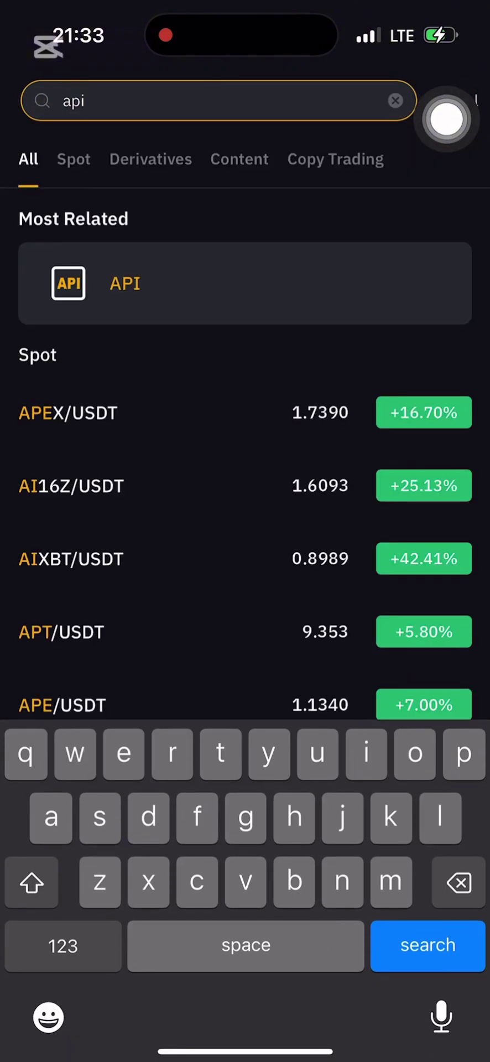
left_click(125, 283)
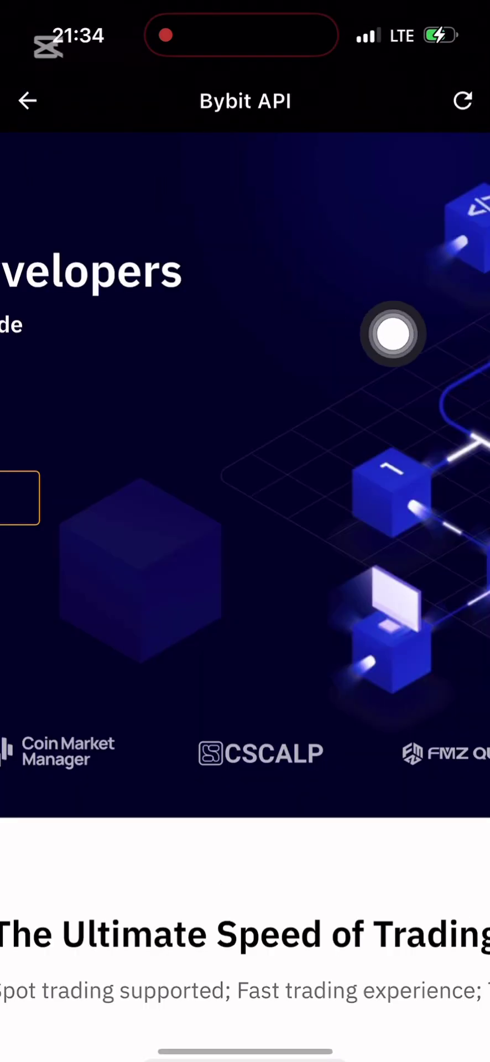
left_click_drag(387, 331, 447, 331)
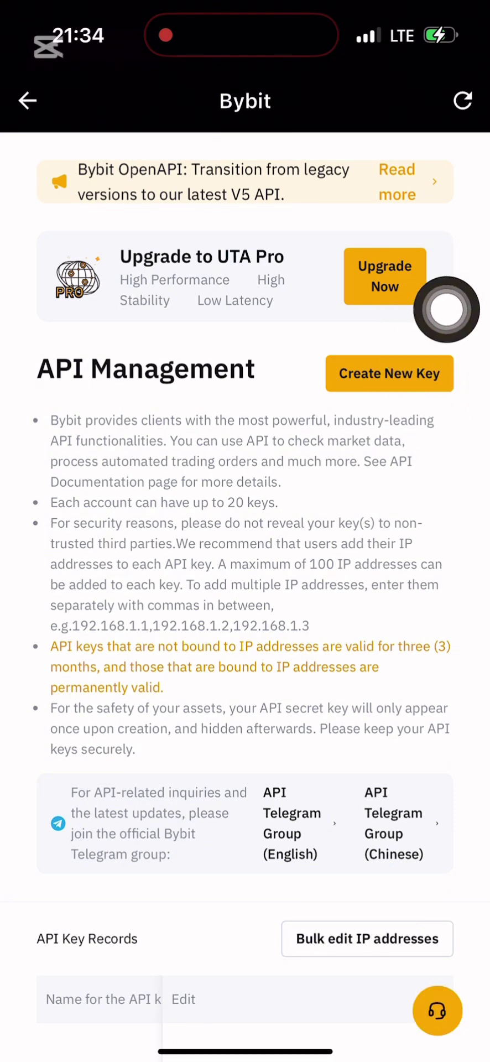
Start a new System-generated API Key in Bybit
left_click(389, 374)
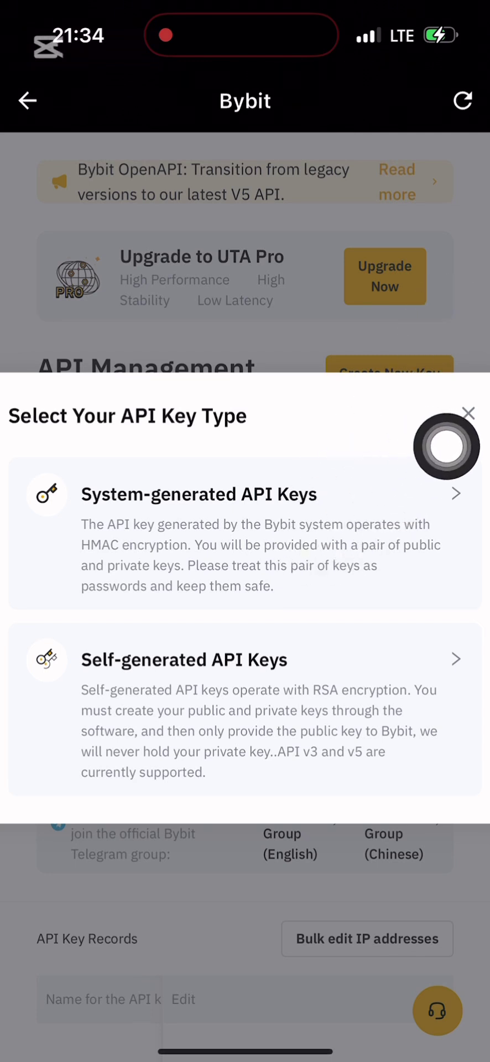
left_click(367, 474)
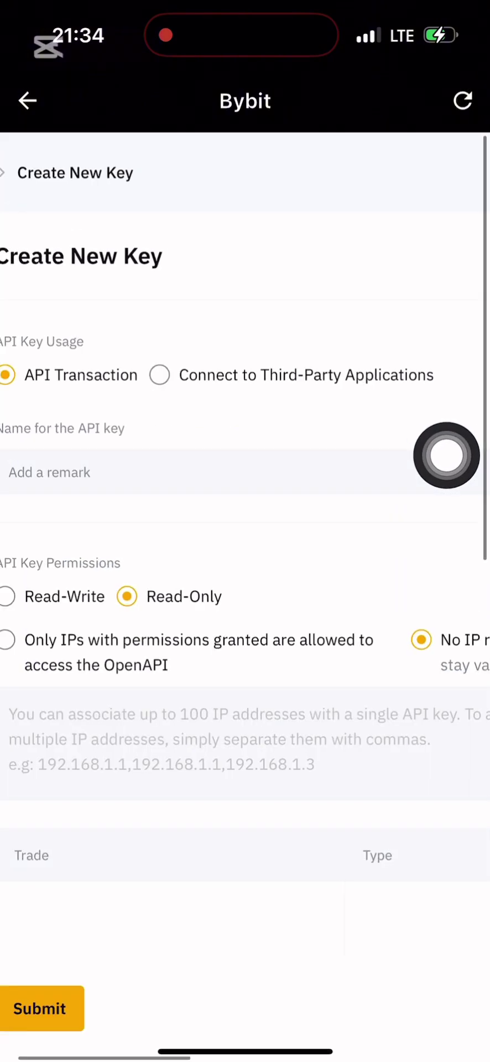
scroll(245, 609, "left", 1)
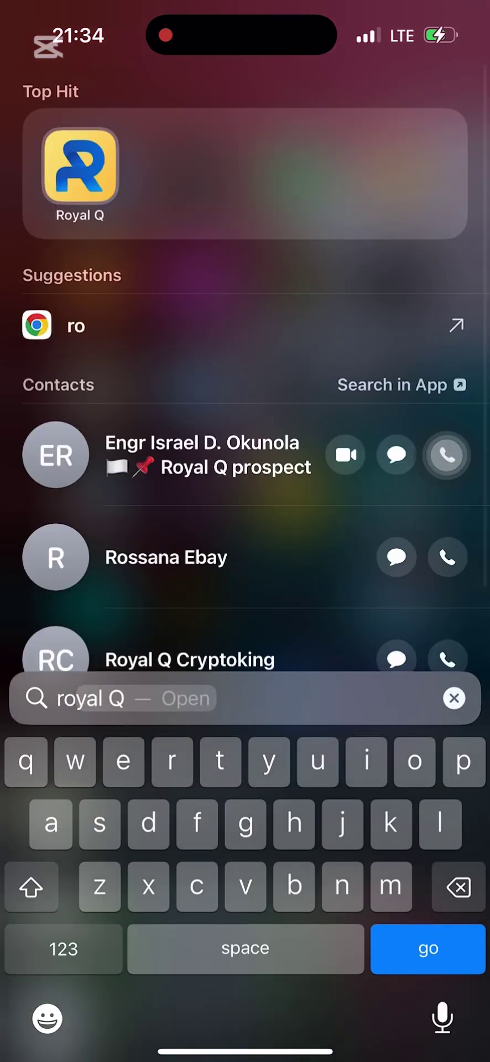
Launch Royal Q and open its Bybit binding guide via 'See the instructions'
key("Return")
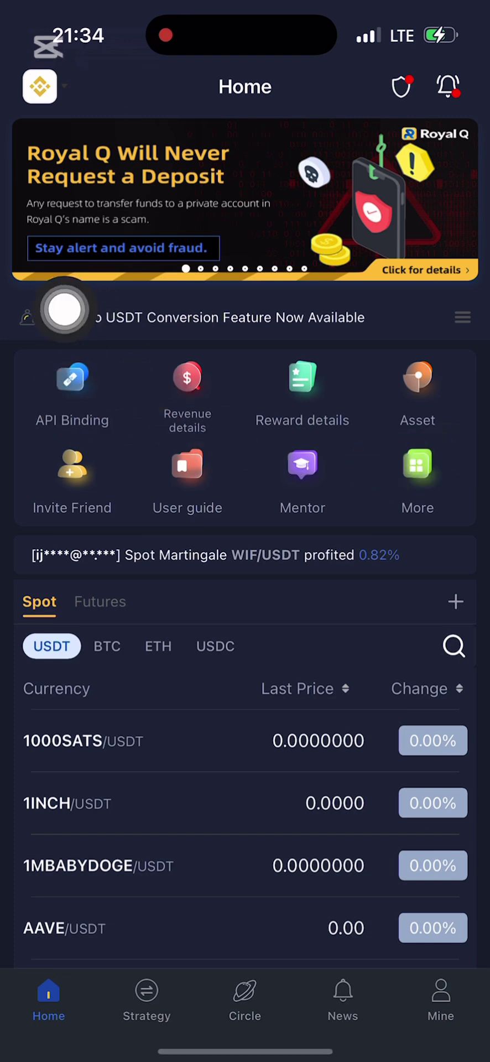
left_click(72, 379)
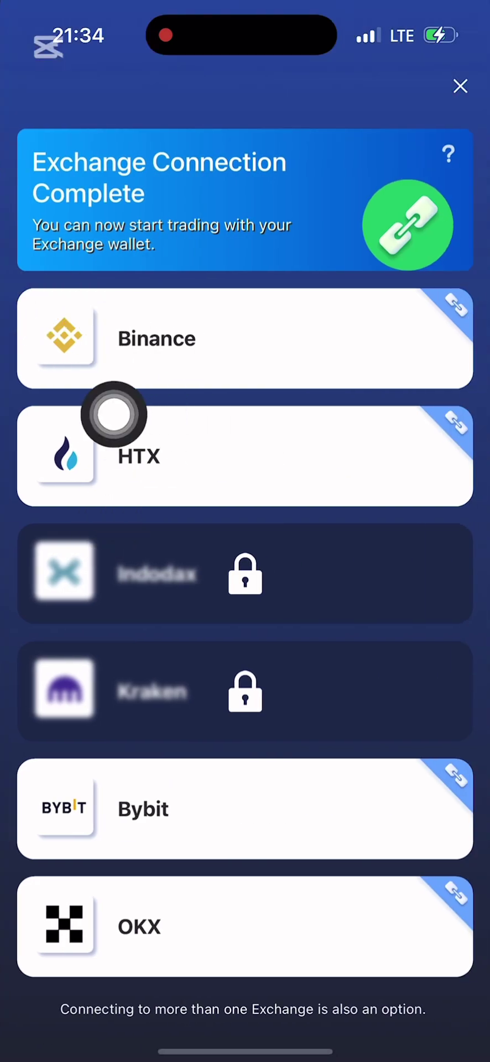
left_click_drag(44, 310, 43, 414)
left_click(144, 809)
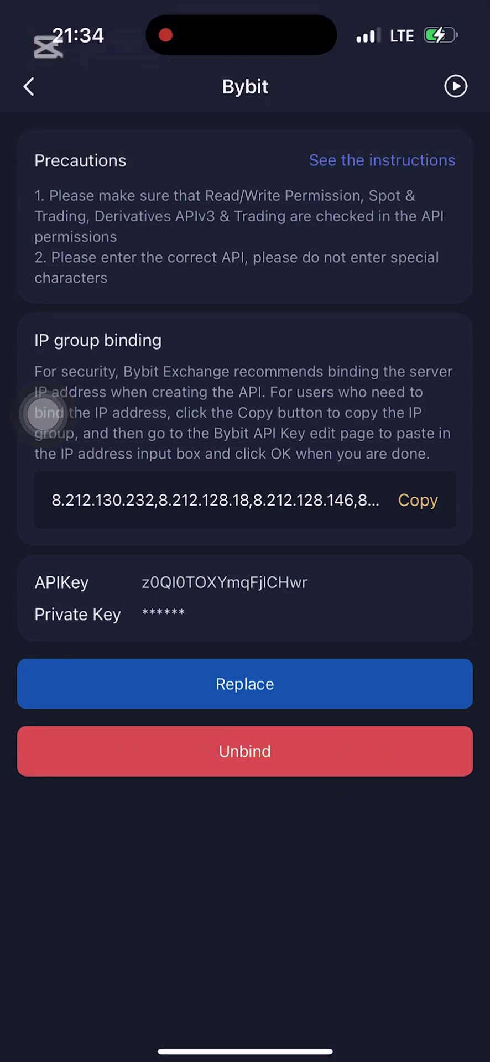
left_click_drag(44, 414, 447, 175)
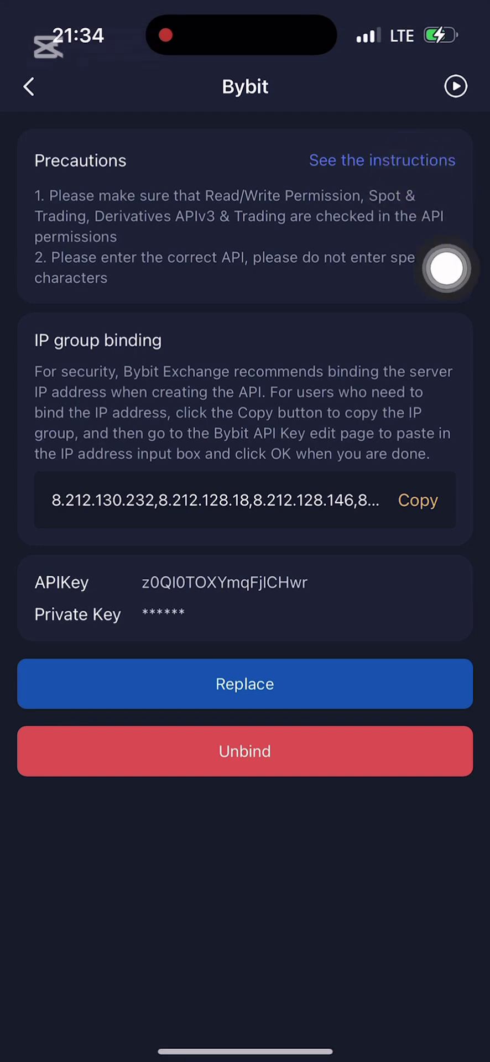
left_click(382, 160)
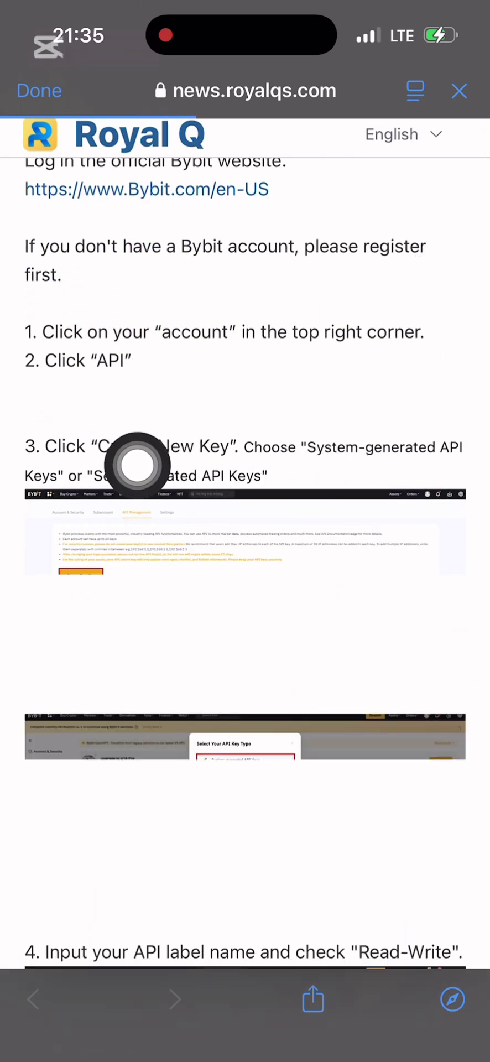
Read through the Bybit key-creation steps in Royal Q's instructions article
mouse_move(137, 465)
left_mouse_down()
mouse_move(465, 415)
mouse_move(341, 538)
left_mouse_up()
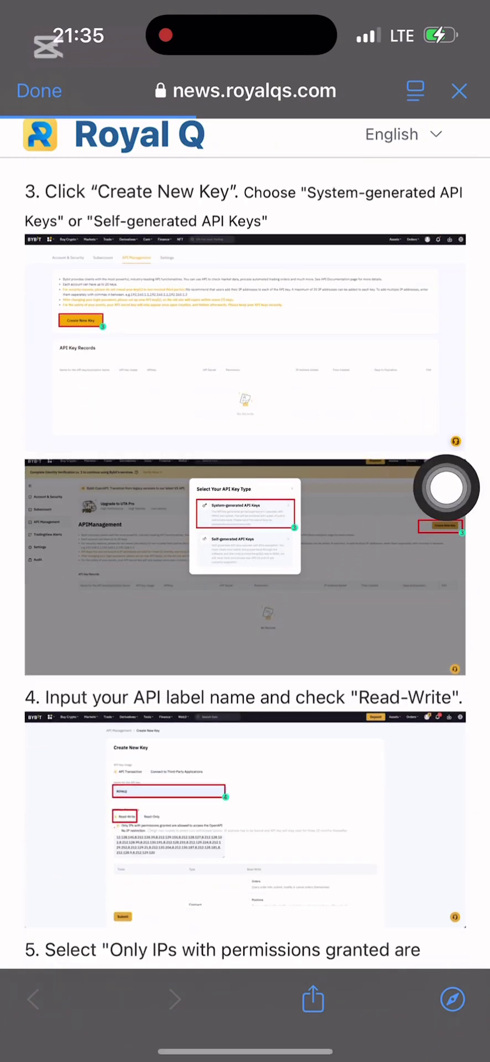
scroll(452, 421, "down", 10)
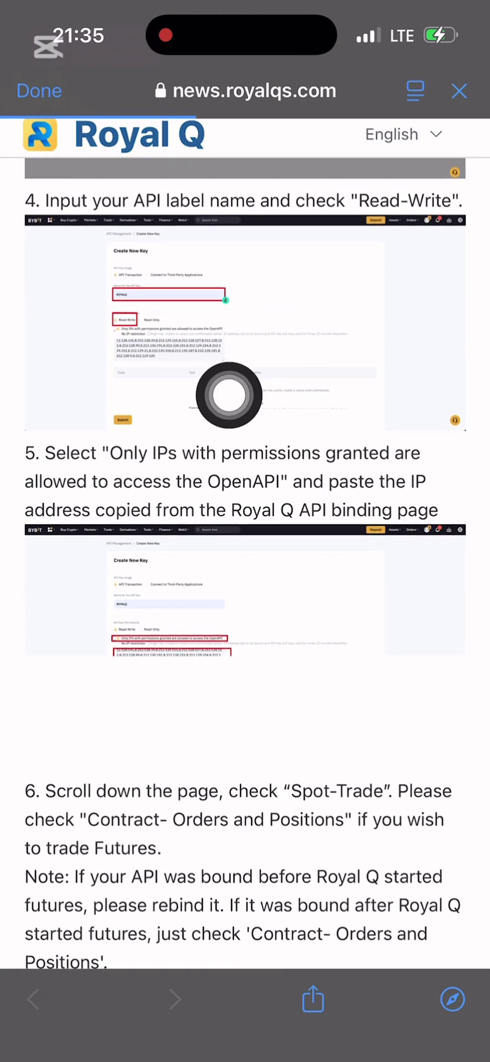
left_click_drag(376, 419, 467, 408)
scroll(446, 406, "down", 6)
scroll(446, 406, "down", 3)
left_click_drag(446, 407, 389, 503)
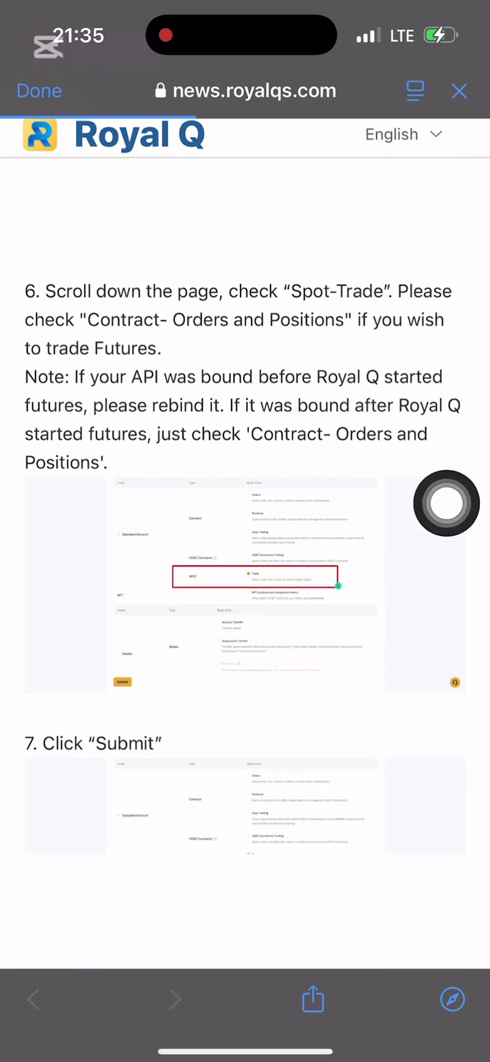
scroll(446, 503, "down", 1)
scroll(245, 553, "up", 7)
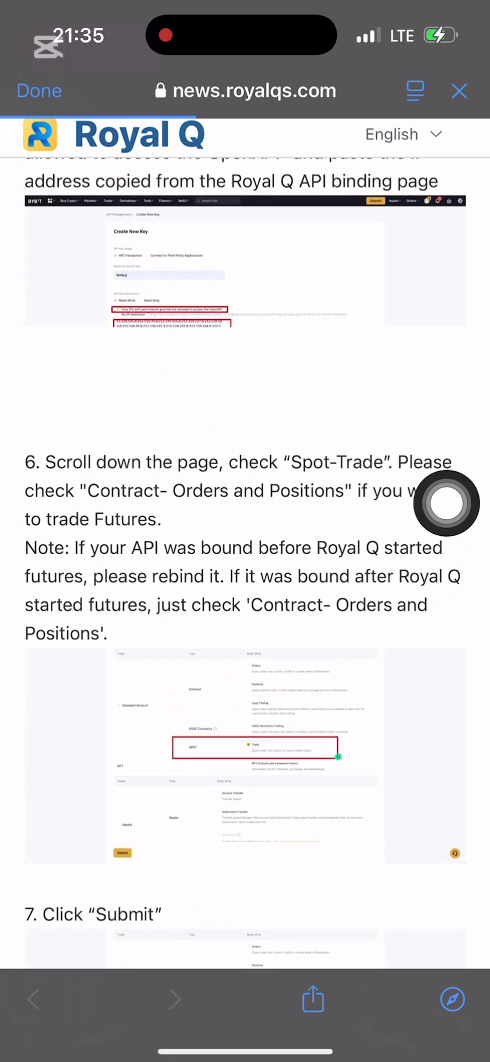
left_click_drag(245, 1052, 245, 719)
left_click(431, 691)
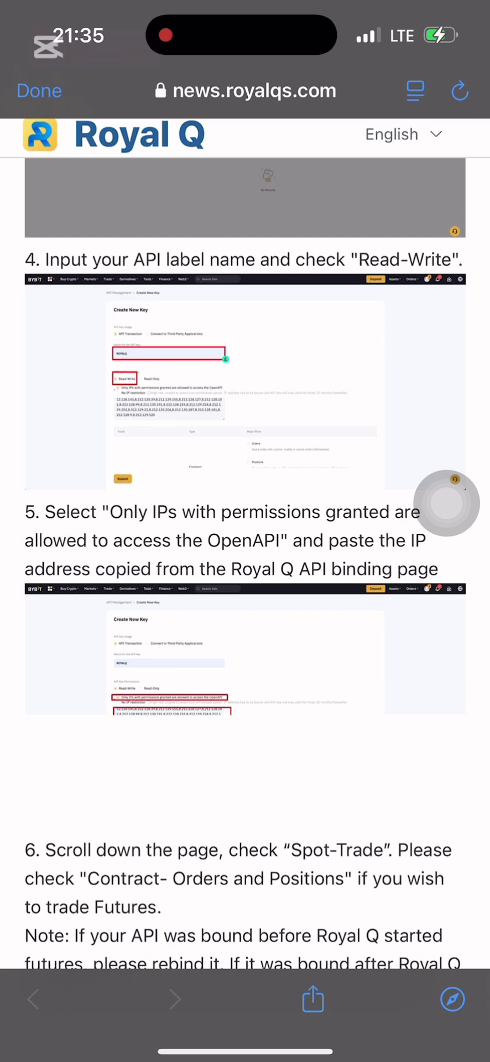
scroll(245, 553, "up", 1)
left_click_drag(446, 503, 428, 323)
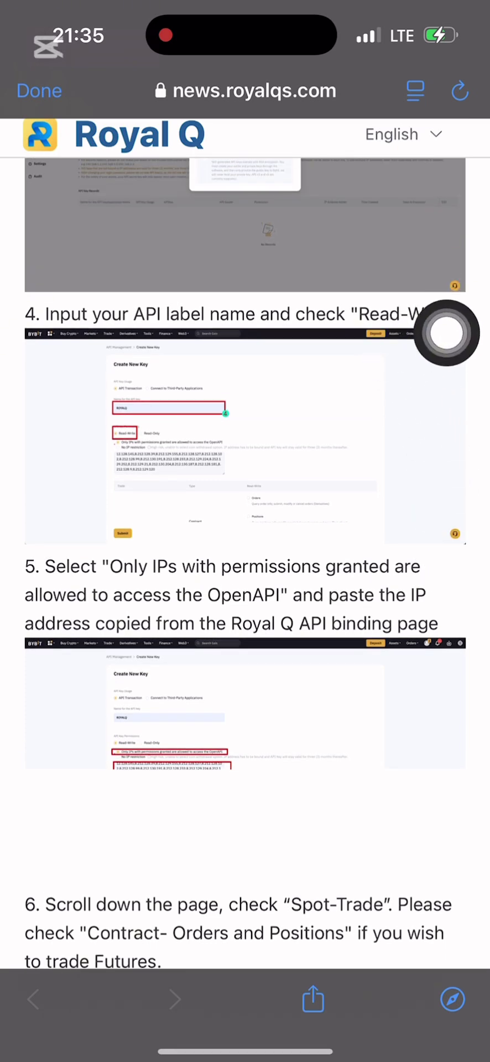
Back in Bybit's Create New Key form, set the key permission to Read-Write
left_click_drag(245, 1052, 245, 720)
left_click_drag(166, 553, 415, 553)
left_click(260, 521)
left_click(27, 495)
Name the new API key 'Sanvick'
type("Sanvick")
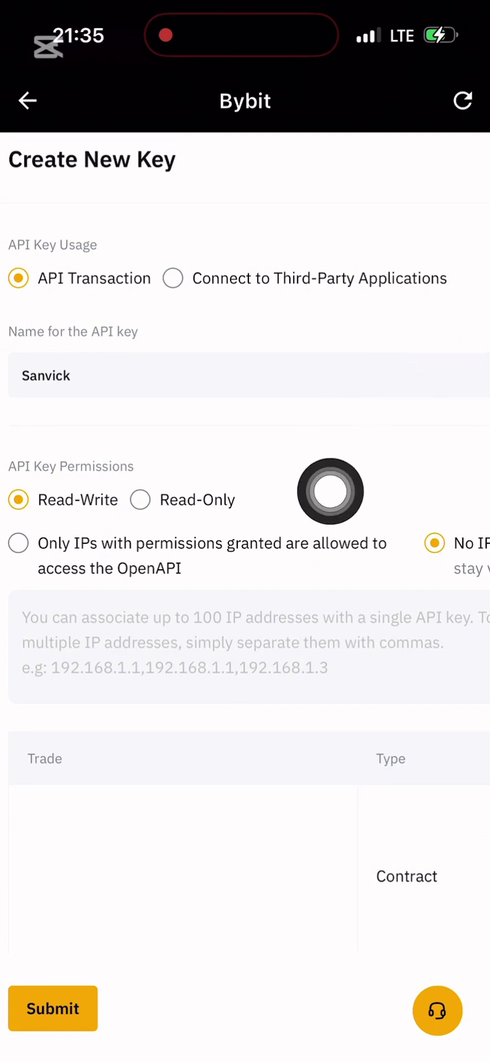
scroll(446, 383, "right", 3)
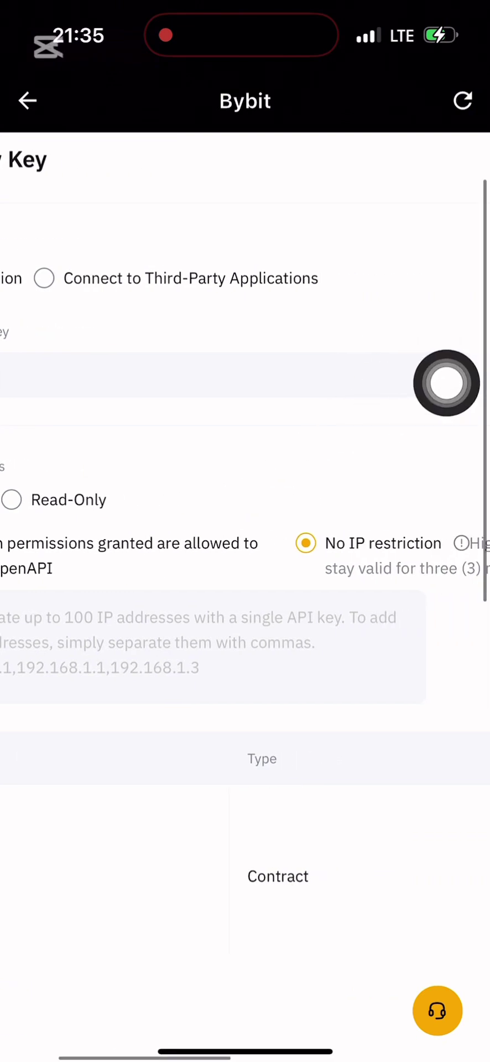
scroll(245, 608, "right", 2)
scroll(245, 609, "left", 5)
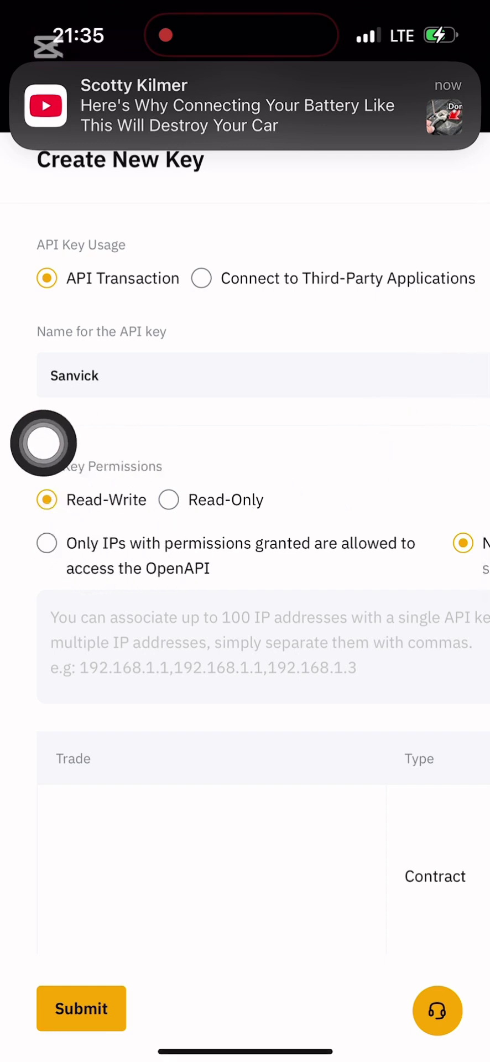
Restrict the key to permitted IPs, leaving the IP field empty
left_click(47, 543)
left_click(222, 642)
type("Ghahhs")
double_click(77, 345)
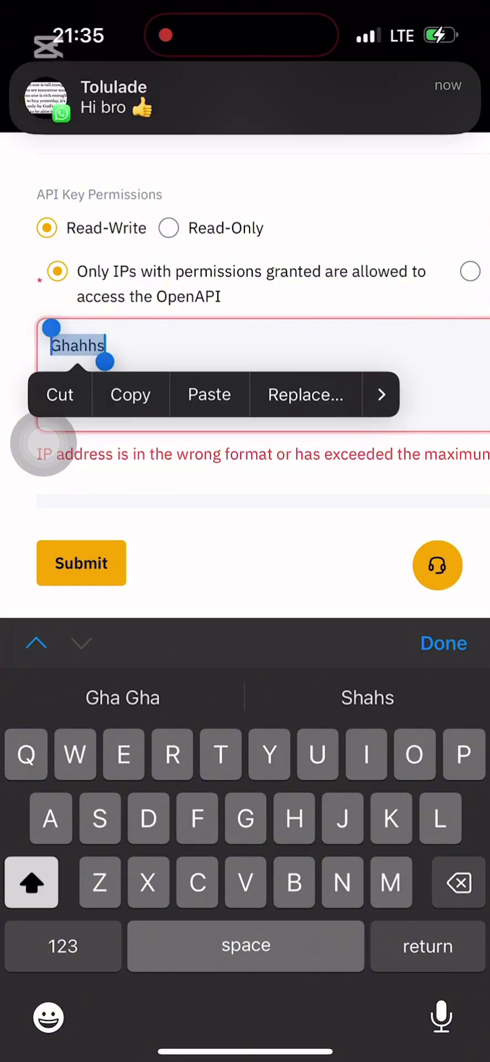
key("BackSpace")
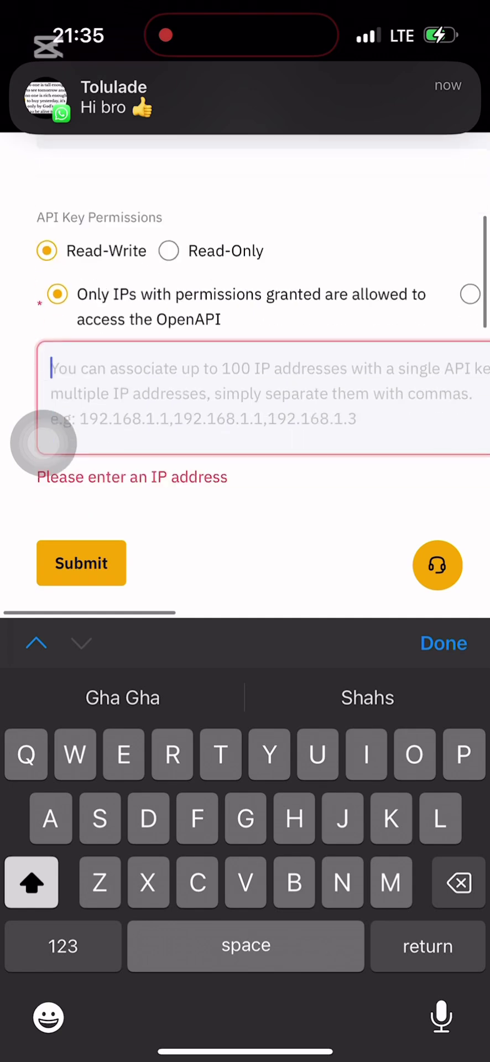
scroll(245, 332, "down", 5)
scroll(245, 388, "right", 2)
scroll(245, 387, "down", 3)
scroll(43, 443, "left", 2)
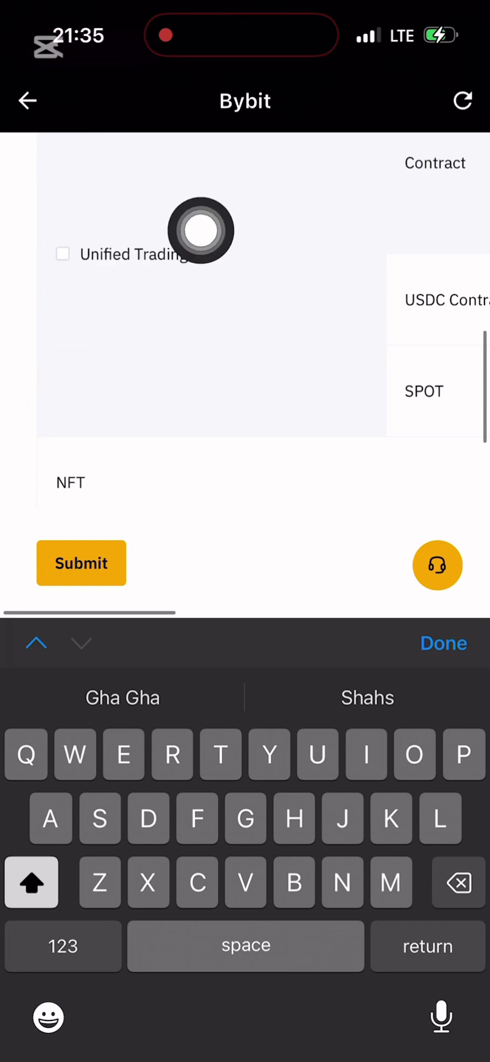
Grant the key Unified Trading permissions and review the permissions table
left_click(447, 236)
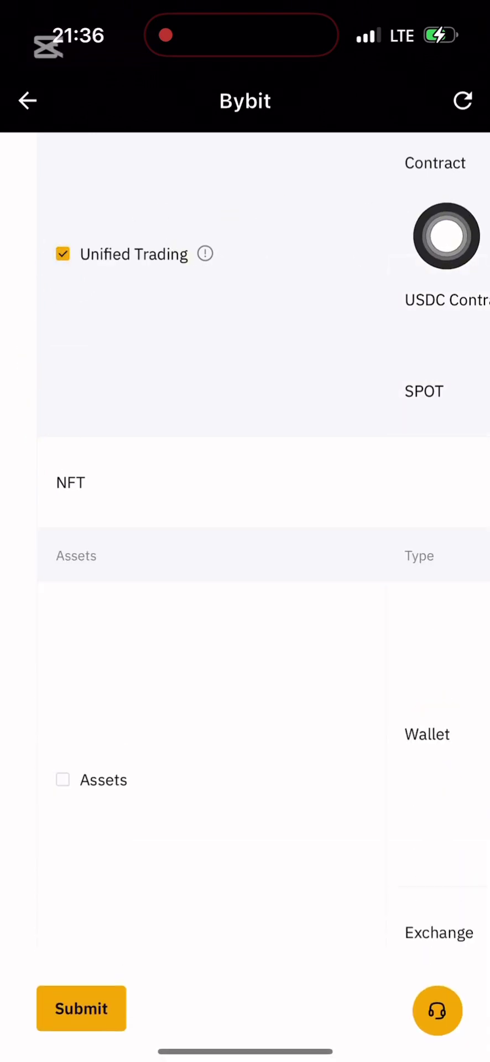
scroll(245, 553, "up", 5)
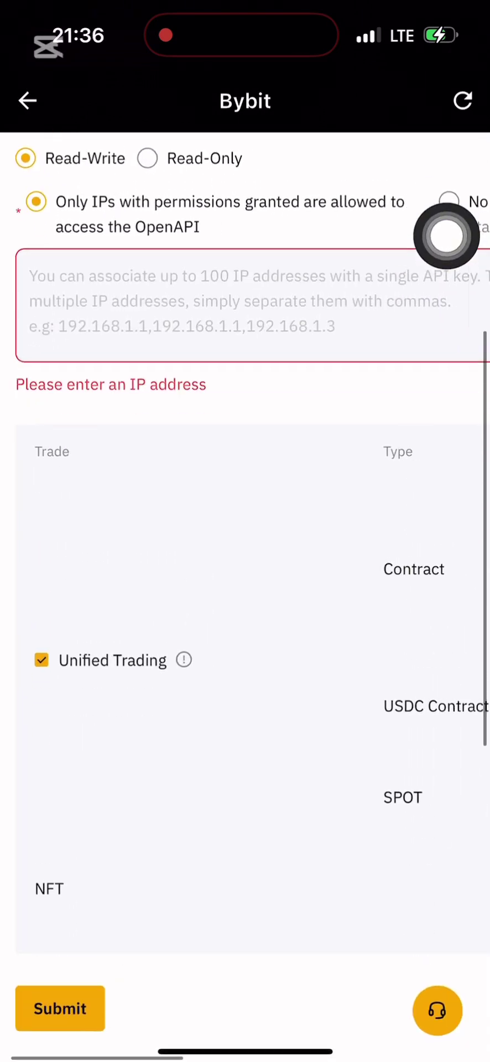
scroll(245, 553, "right", 5)
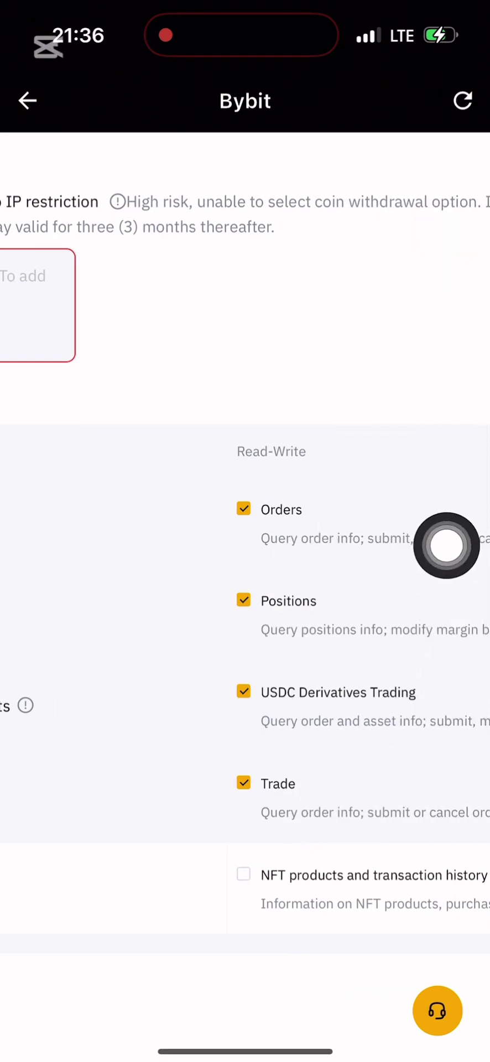
scroll(245, 553, "right", 4)
scroll(245, 554, "left", 8)
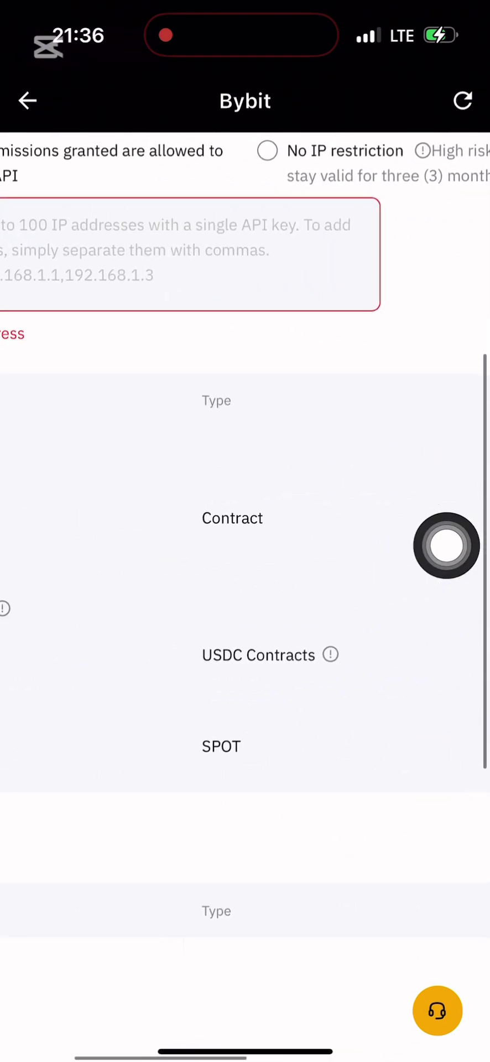
scroll(245, 553, "left", 5)
scroll(245, 553, "down", 5)
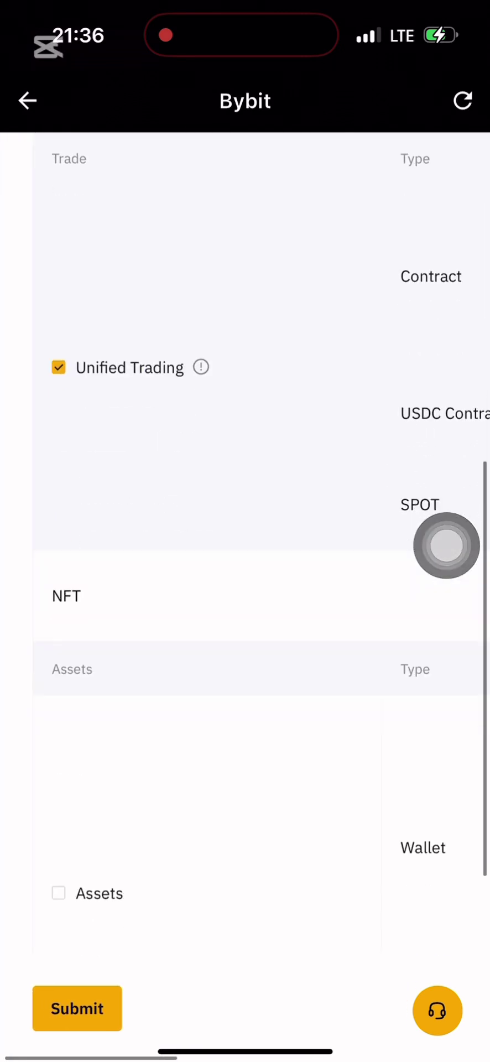
scroll(245, 554, "down", 5)
scroll(245, 553, "right", 5)
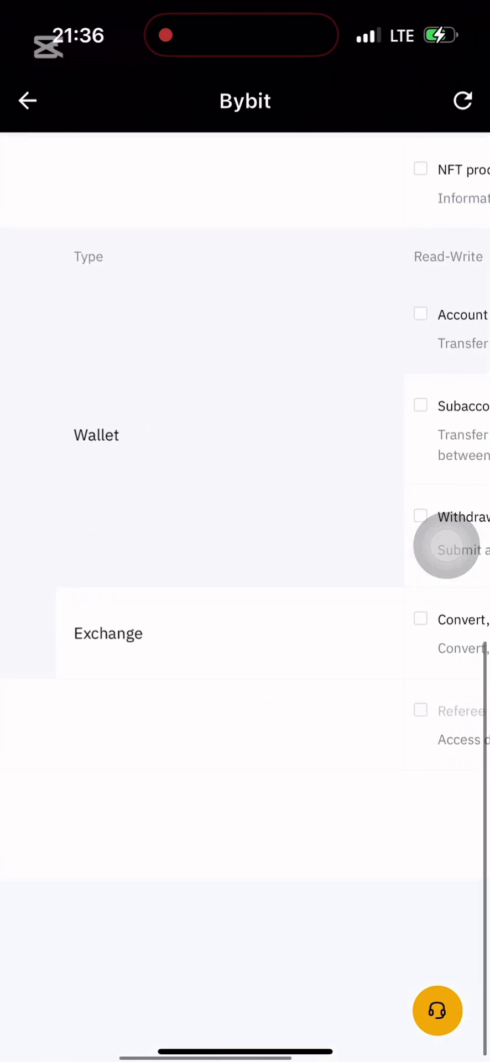
scroll(446, 545, "right", 7)
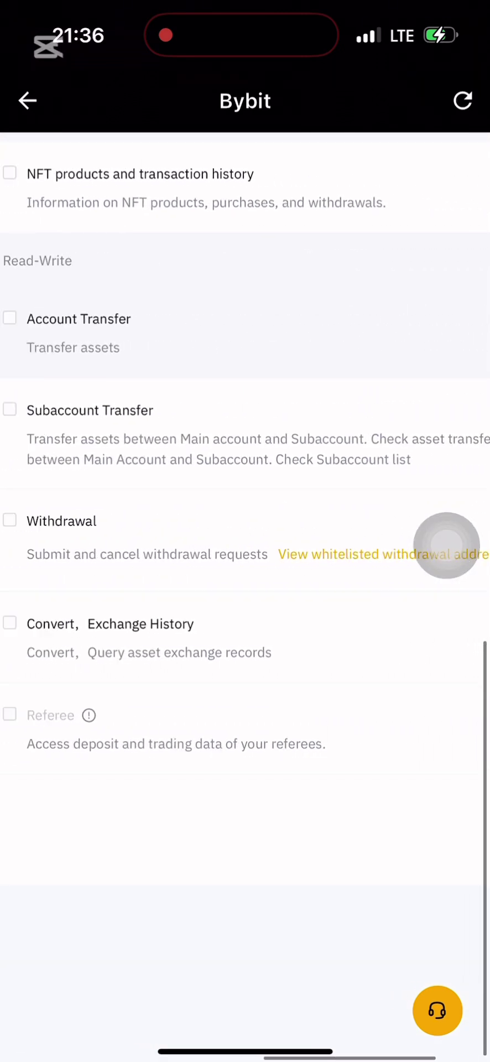
scroll(447, 546, "left", 5)
scroll(447, 545, "up", 2)
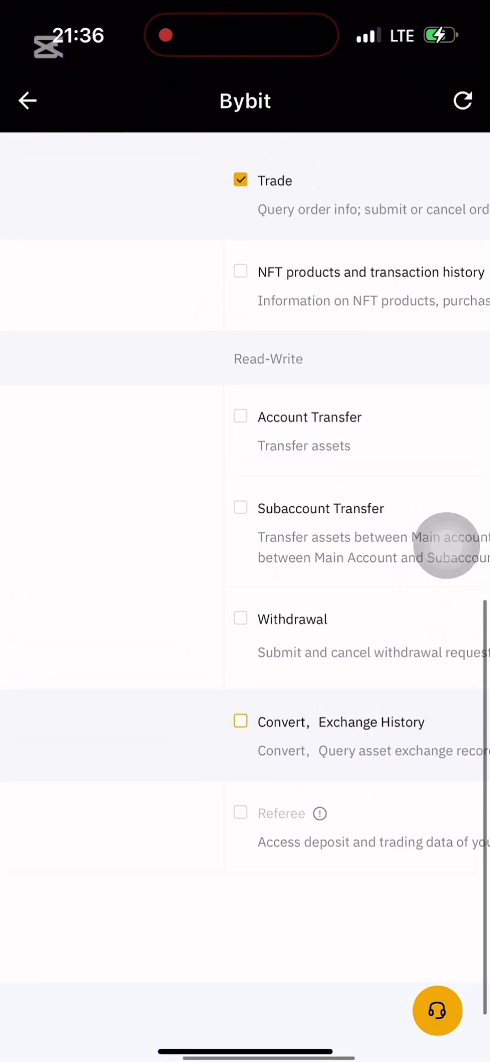
scroll(446, 545, "up", 3)
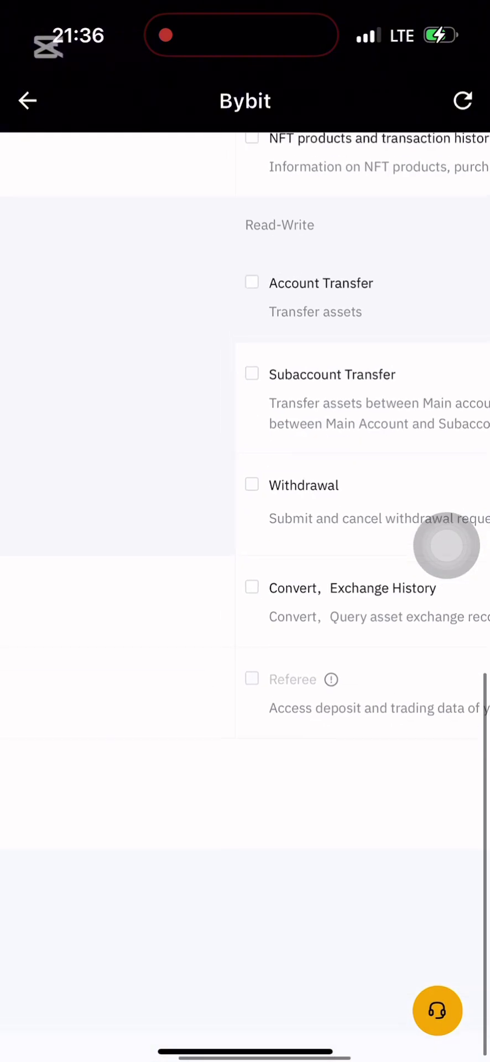
Toggle the Withdrawal permission, then leave the unfinished key form
left_click(446, 546)
scroll(446, 545, "left", 3)
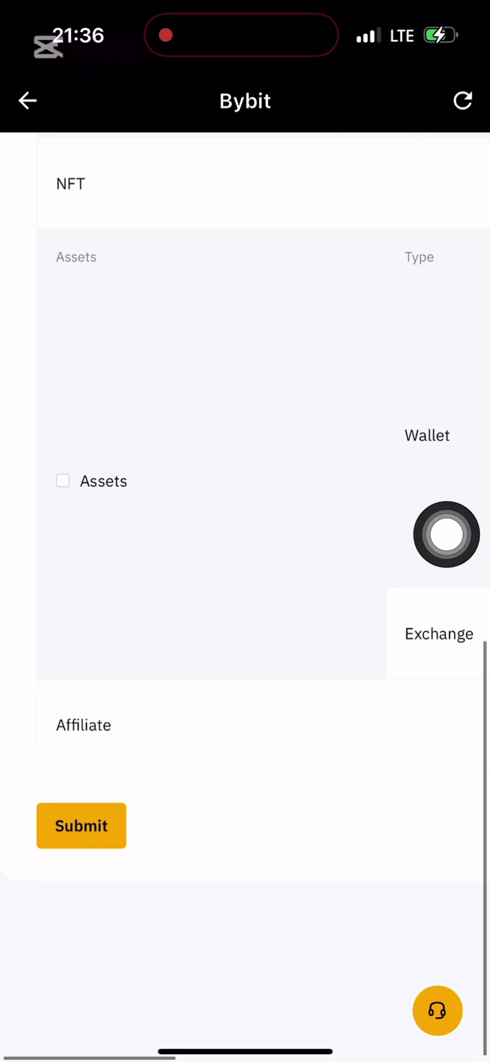
scroll(446, 535, "right", 10)
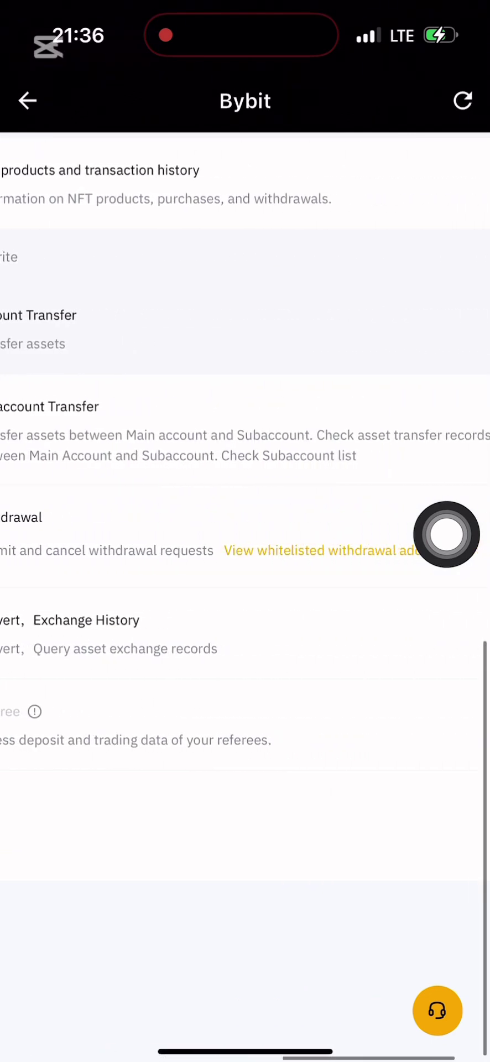
scroll(447, 535, "right", 3)
scroll(447, 535, "left", 5)
scroll(447, 534, "up", 10)
scroll(447, 534, "up", 15)
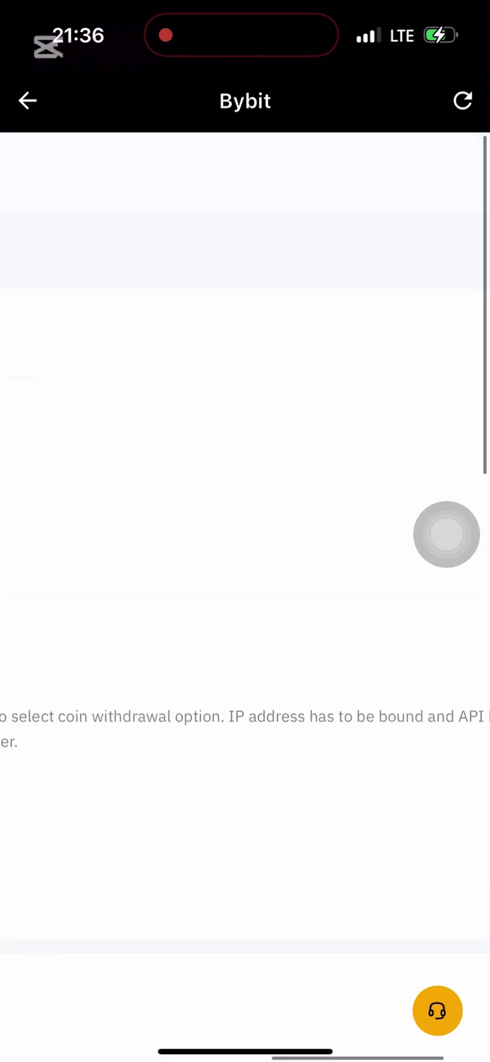
scroll(446, 534, "left", 5)
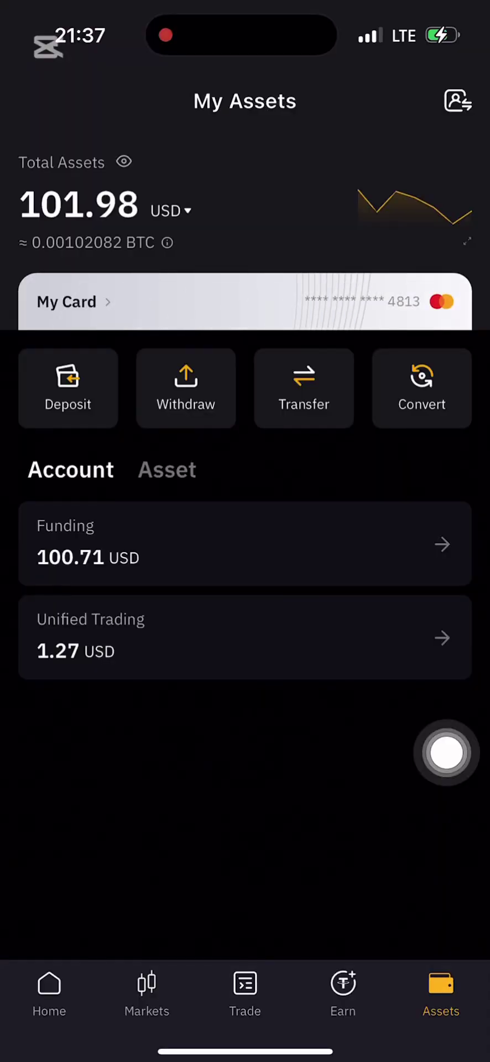
mouse_move(447, 752)
left_mouse_down()
mouse_move(415, 582)
mouse_move(368, 507)
mouse_move(400, 478)
mouse_move(447, 409)
mouse_move(445, 337)
mouse_move(315, 383)
mouse_move(266, 479)
left_mouse_up()
Transfer the maximum 100.7108 USDT from Funding to Unified Trading
left_click(245, 544)
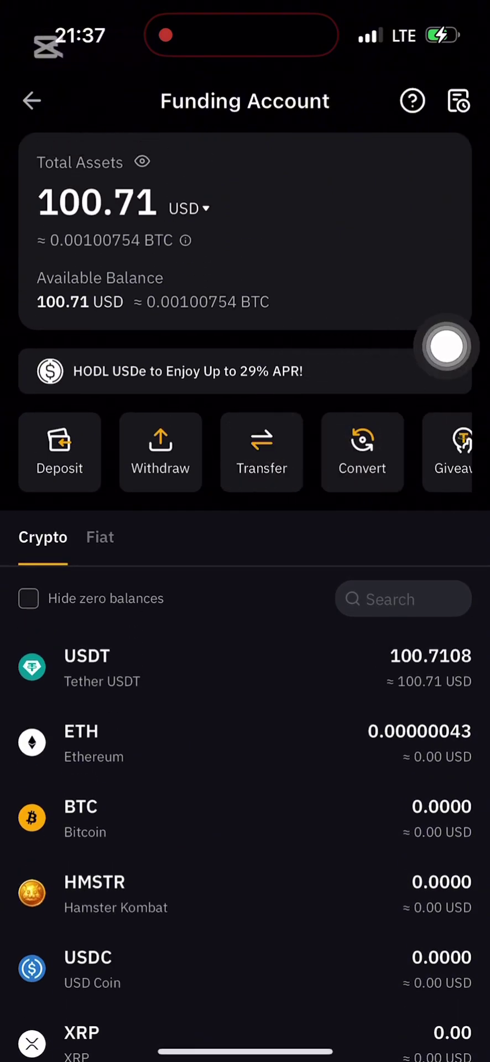
left_click(253, 449)
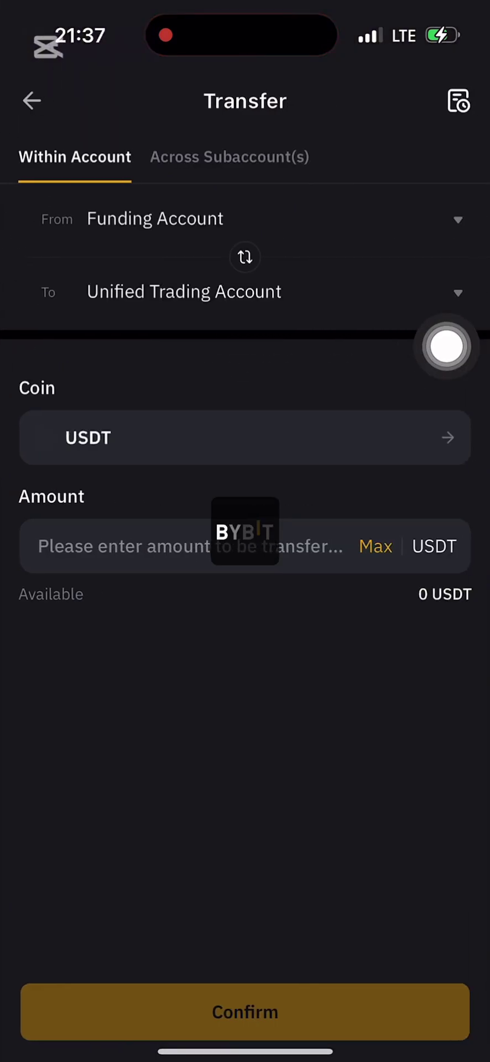
mouse_move(447, 347)
left_mouse_down()
mouse_move(405, 438)
mouse_move(431, 343)
mouse_move(426, 562)
left_mouse_up()
left_click(376, 546)
mouse_move(447, 413)
left_mouse_down()
mouse_move(394, 876)
mouse_move(421, 847)
left_mouse_up()
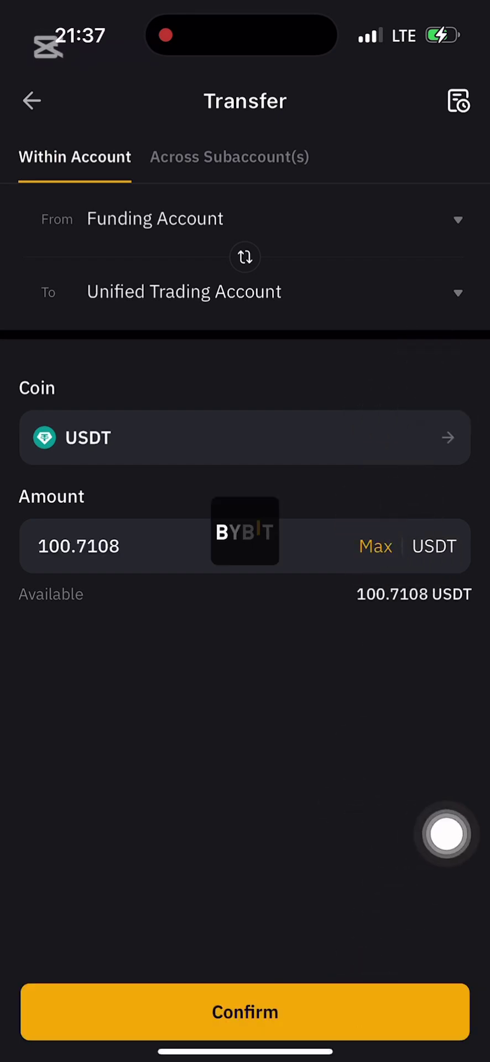
left_click(245, 1012)
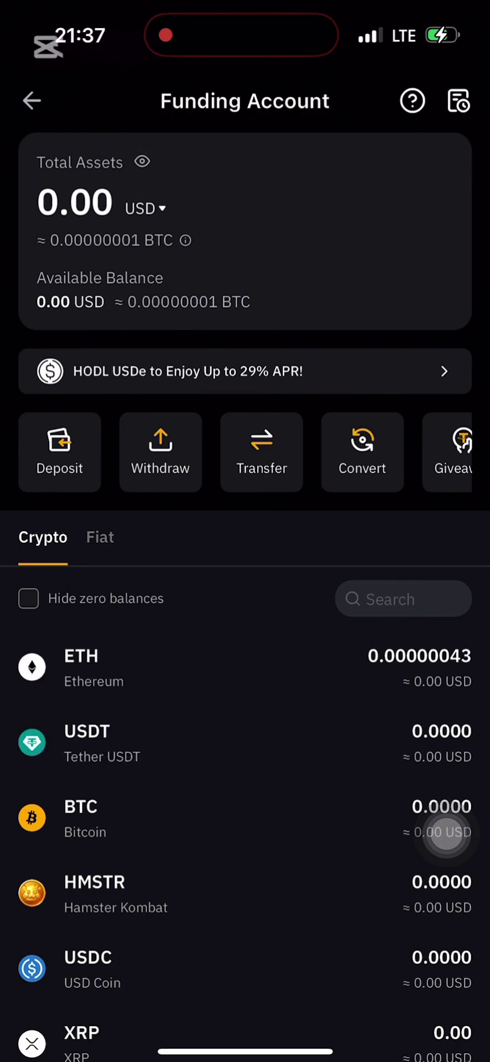
Confirm the Unified Trading Account now holds 101.97 USDT
left_click(32, 100)
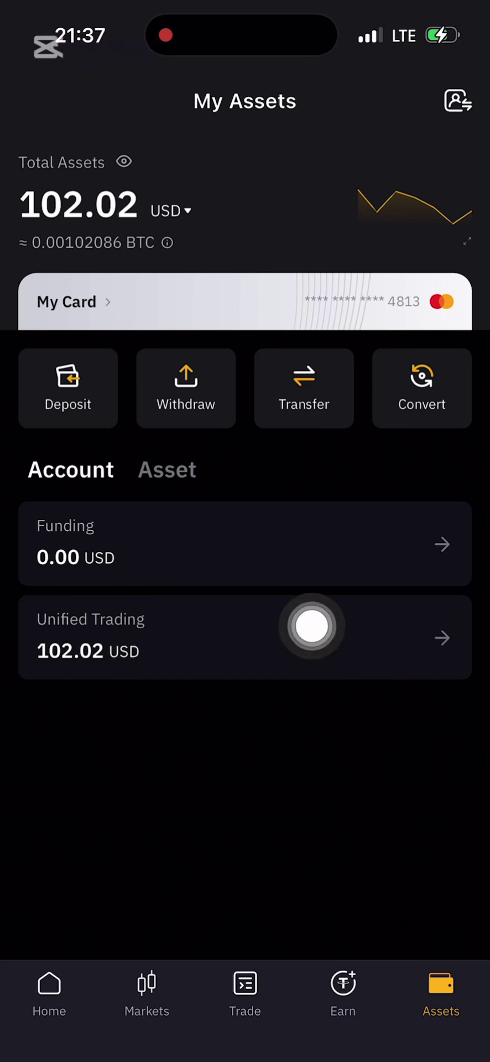
left_click(313, 628)
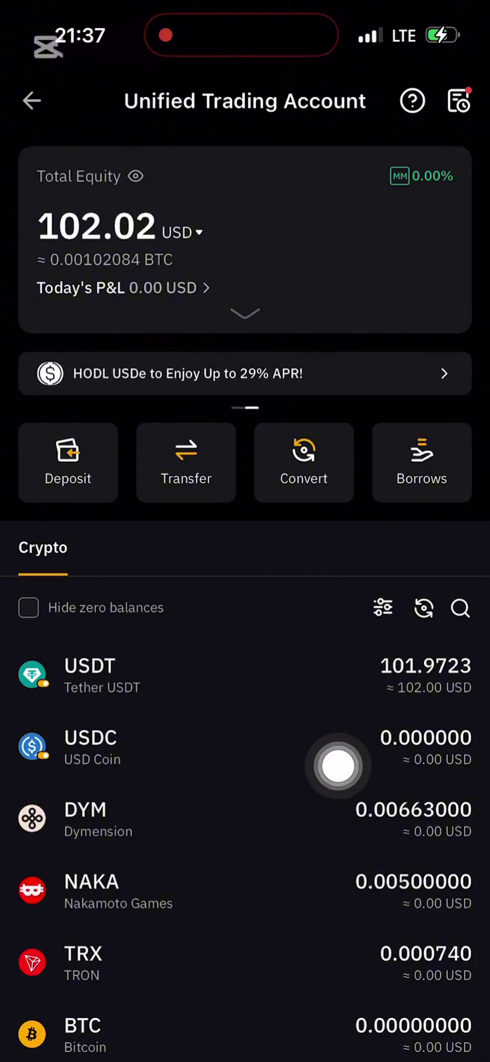
scroll(446, 647, "down", 2)
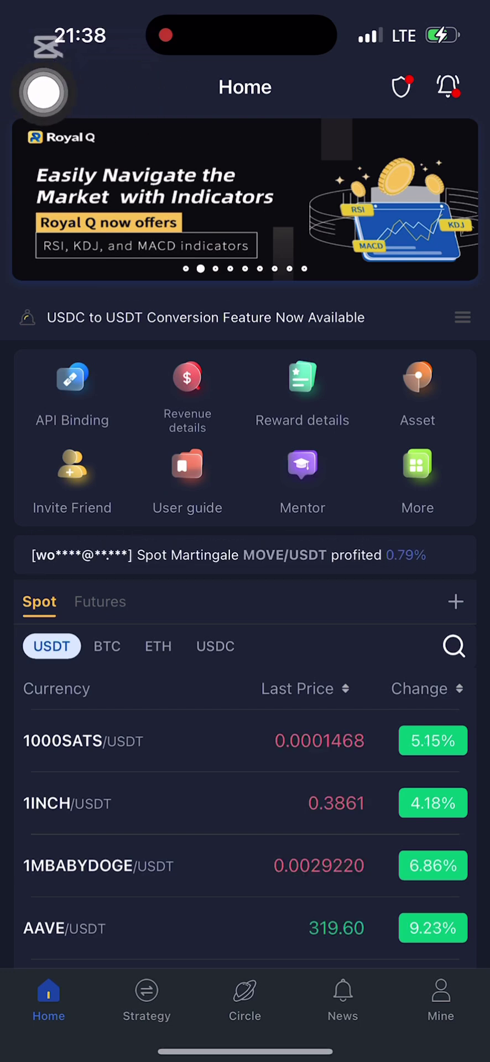
Select Bybit as Royal Q's exchange and view Strategy showing 101.97 USDT available
left_click(42, 92)
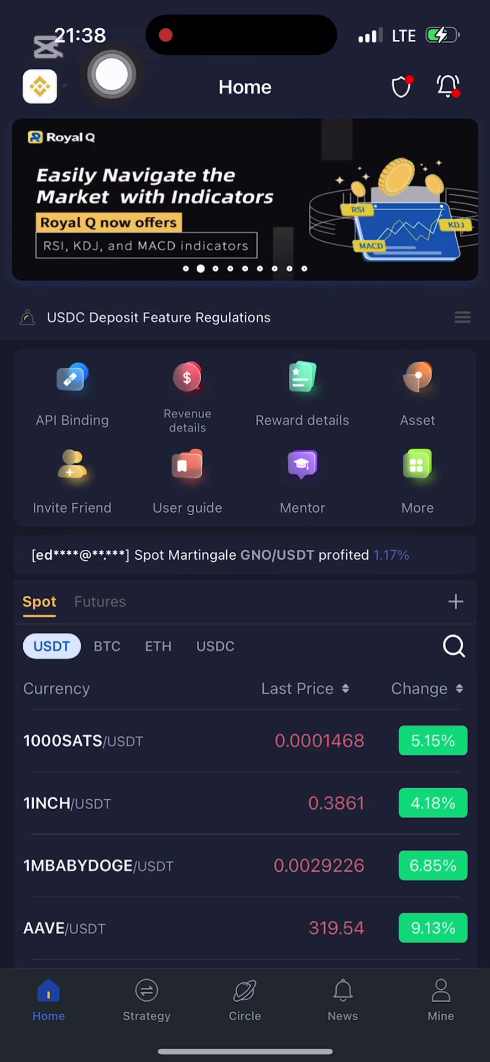
left_click(111, 99)
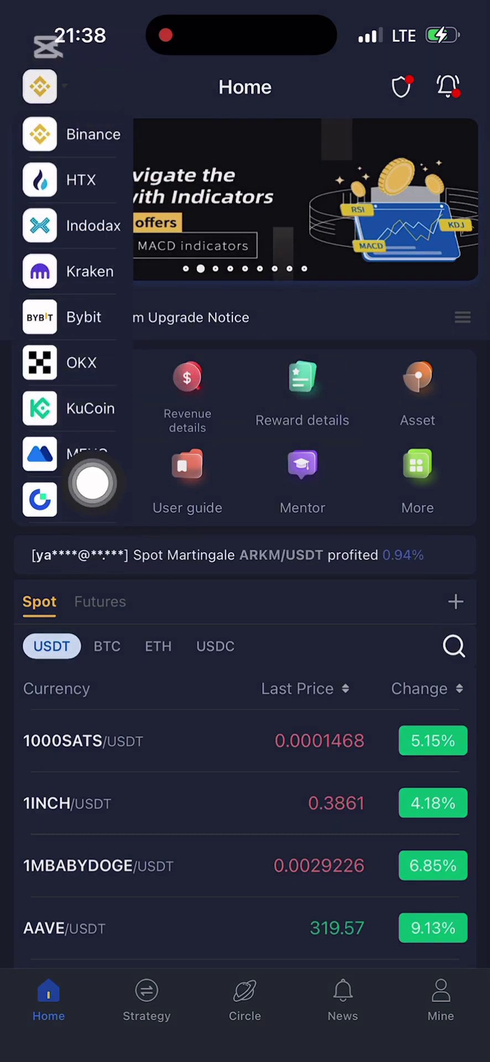
left_click(99, 317)
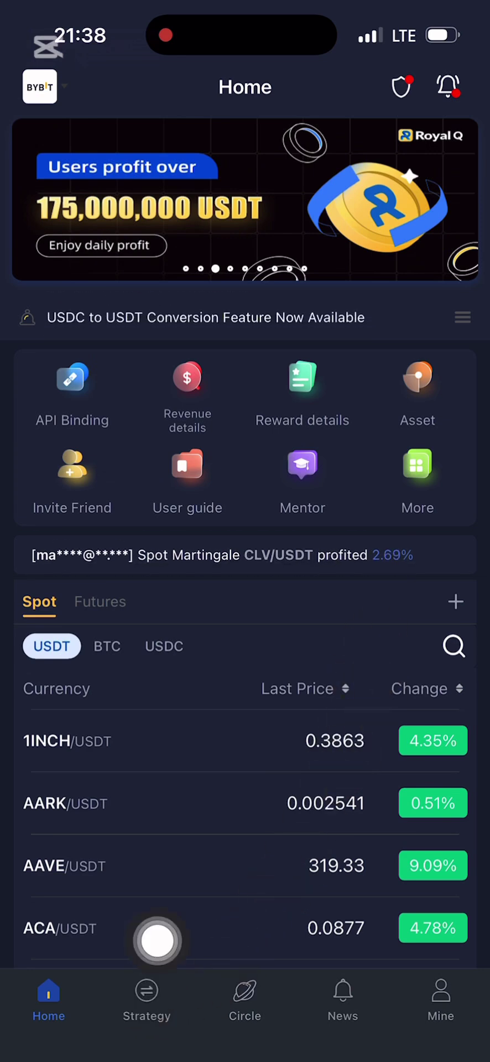
left_click(146, 996)
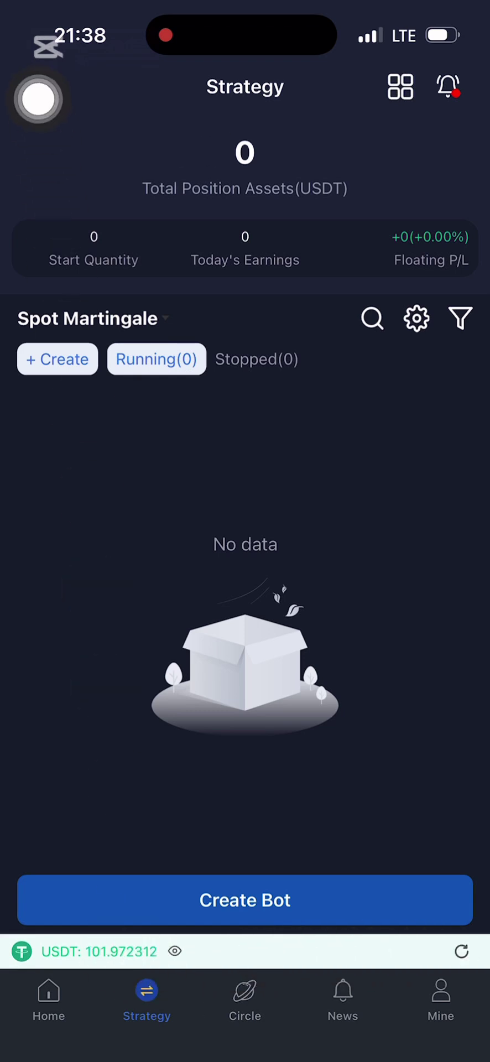
Keep Bybit as the exchange and start a new strategy on 1INCH/USDT from the All pairs list
left_click(39, 91)
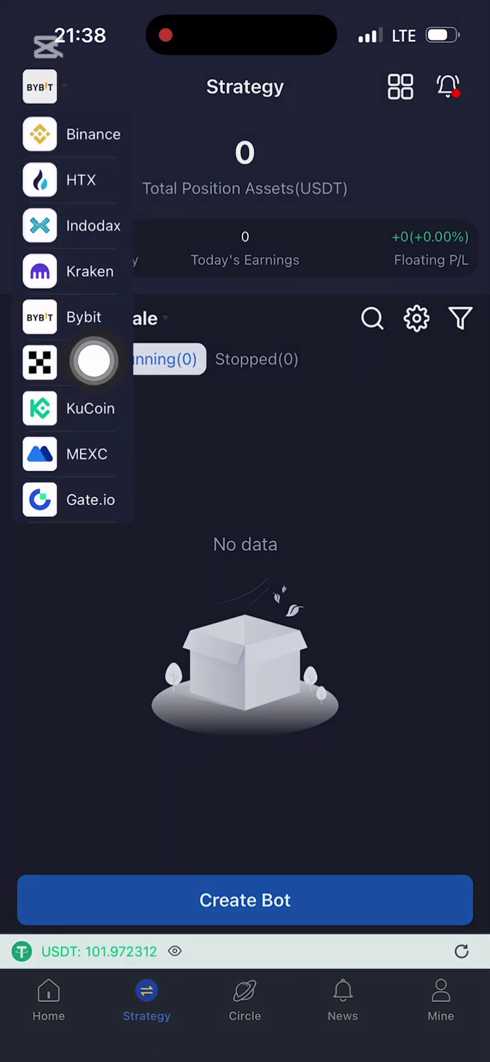
left_click(83, 317)
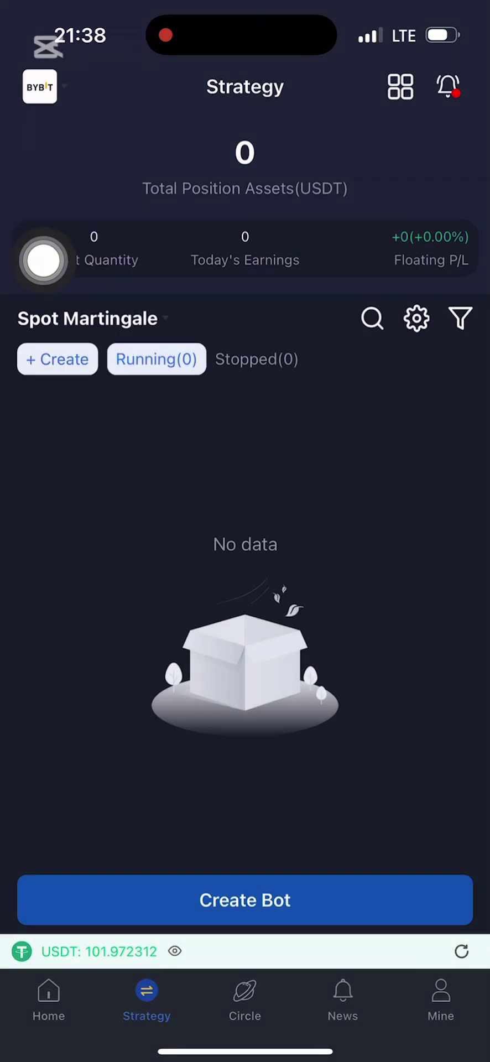
left_click(284, 897)
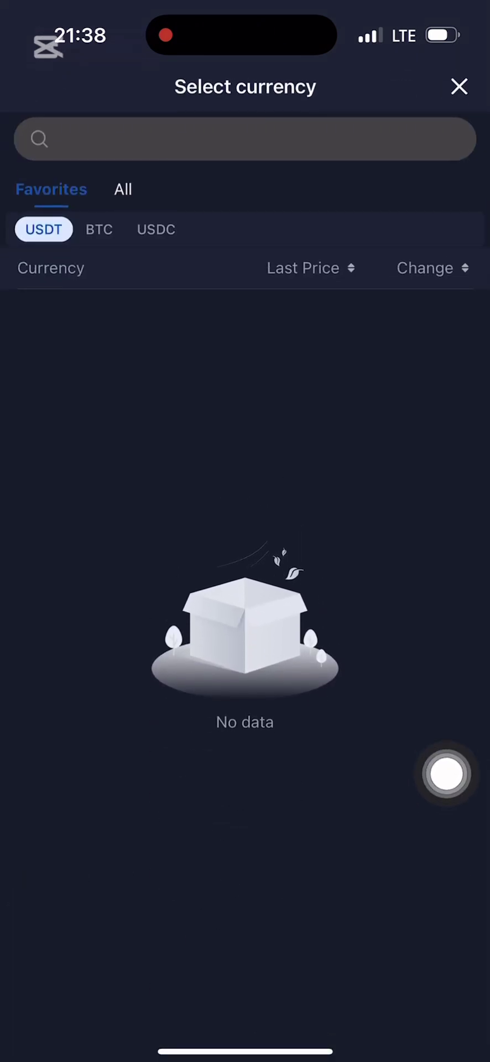
left_click(123, 190)
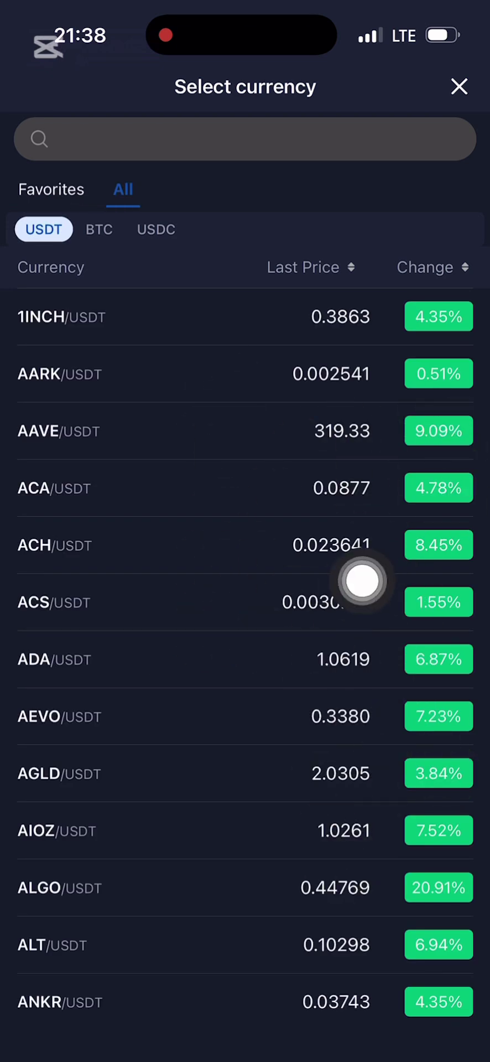
left_click_drag(448, 723, 447, 885)
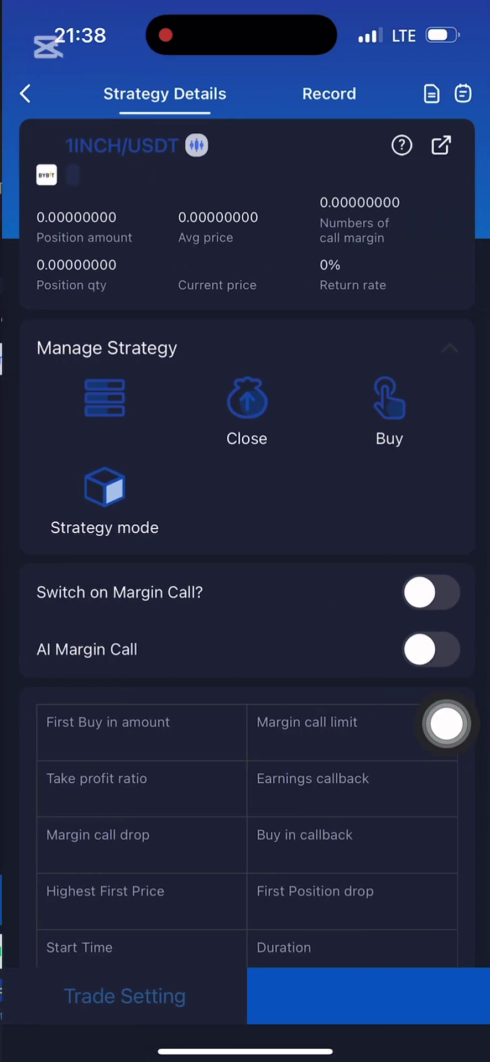